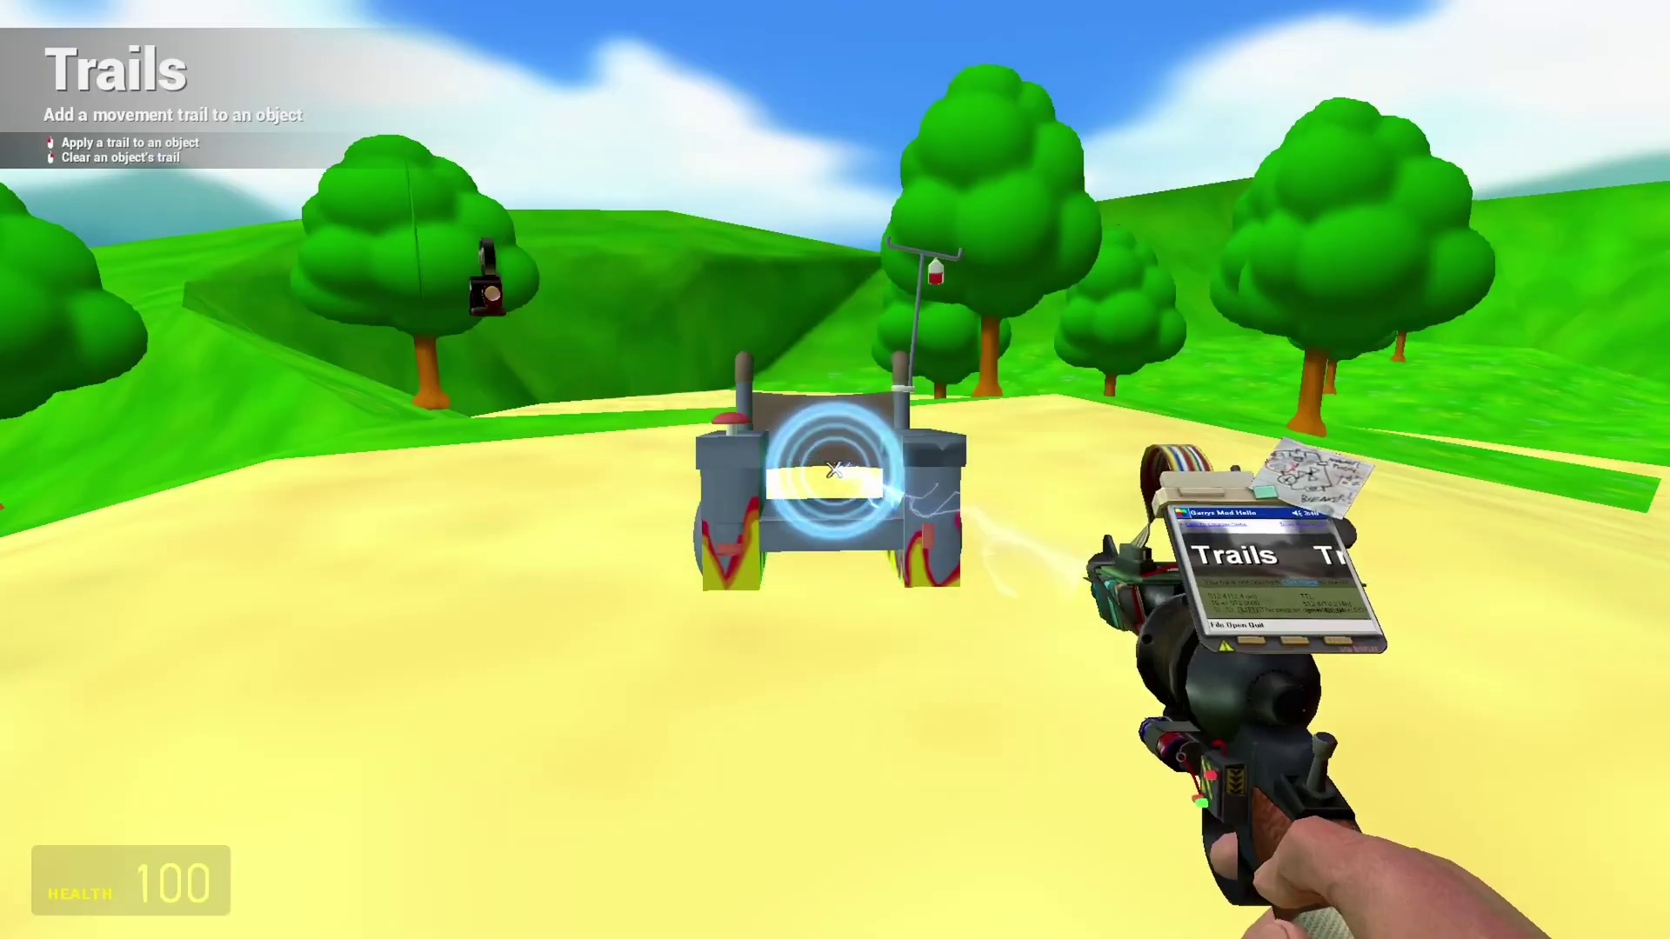
- Lift the cart with the physics gun and attach a Trails-tool trail to it
key("4")
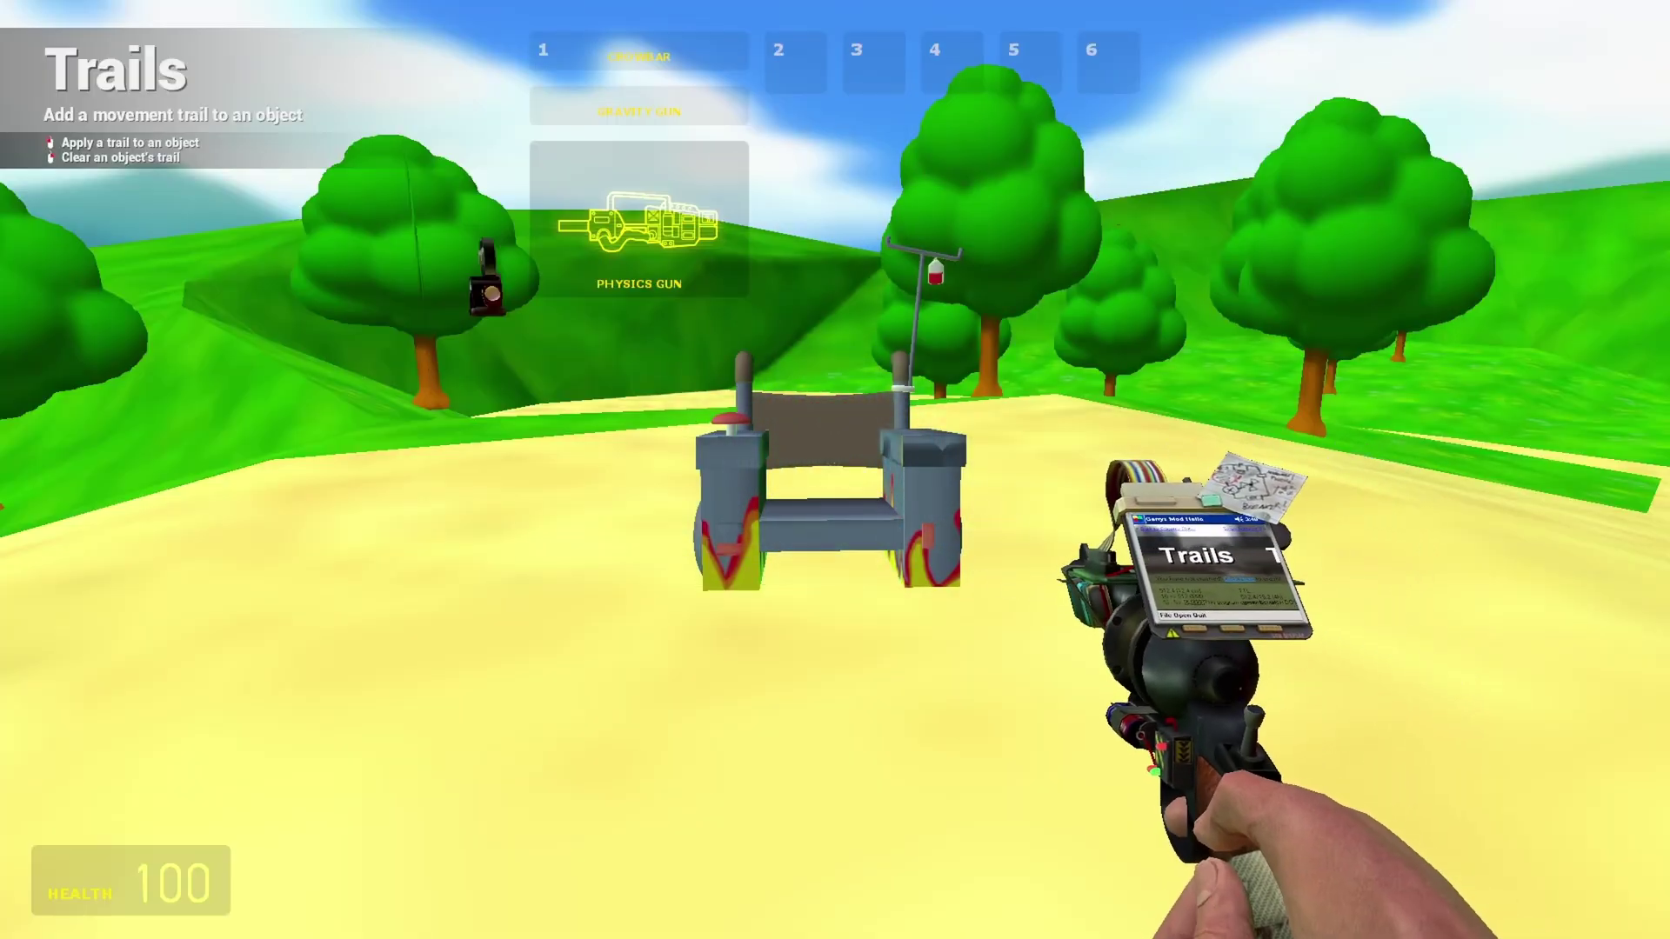
left_click(835, 470)
left_click_drag(835, 470, 835, 470)
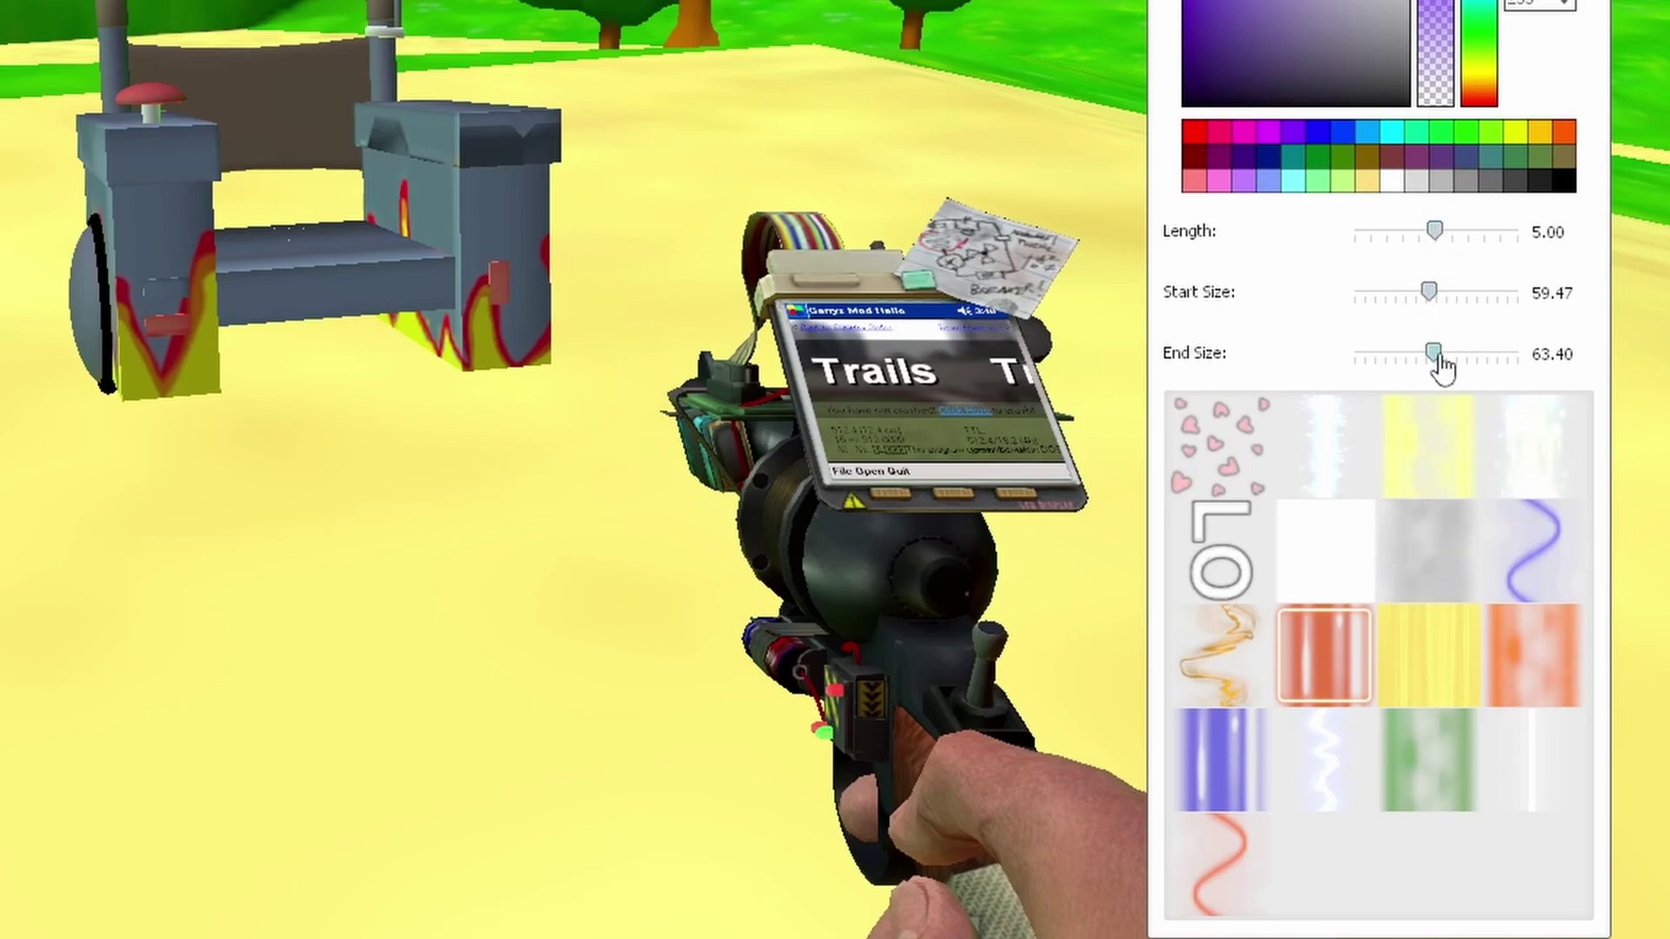
left_click(835, 470)
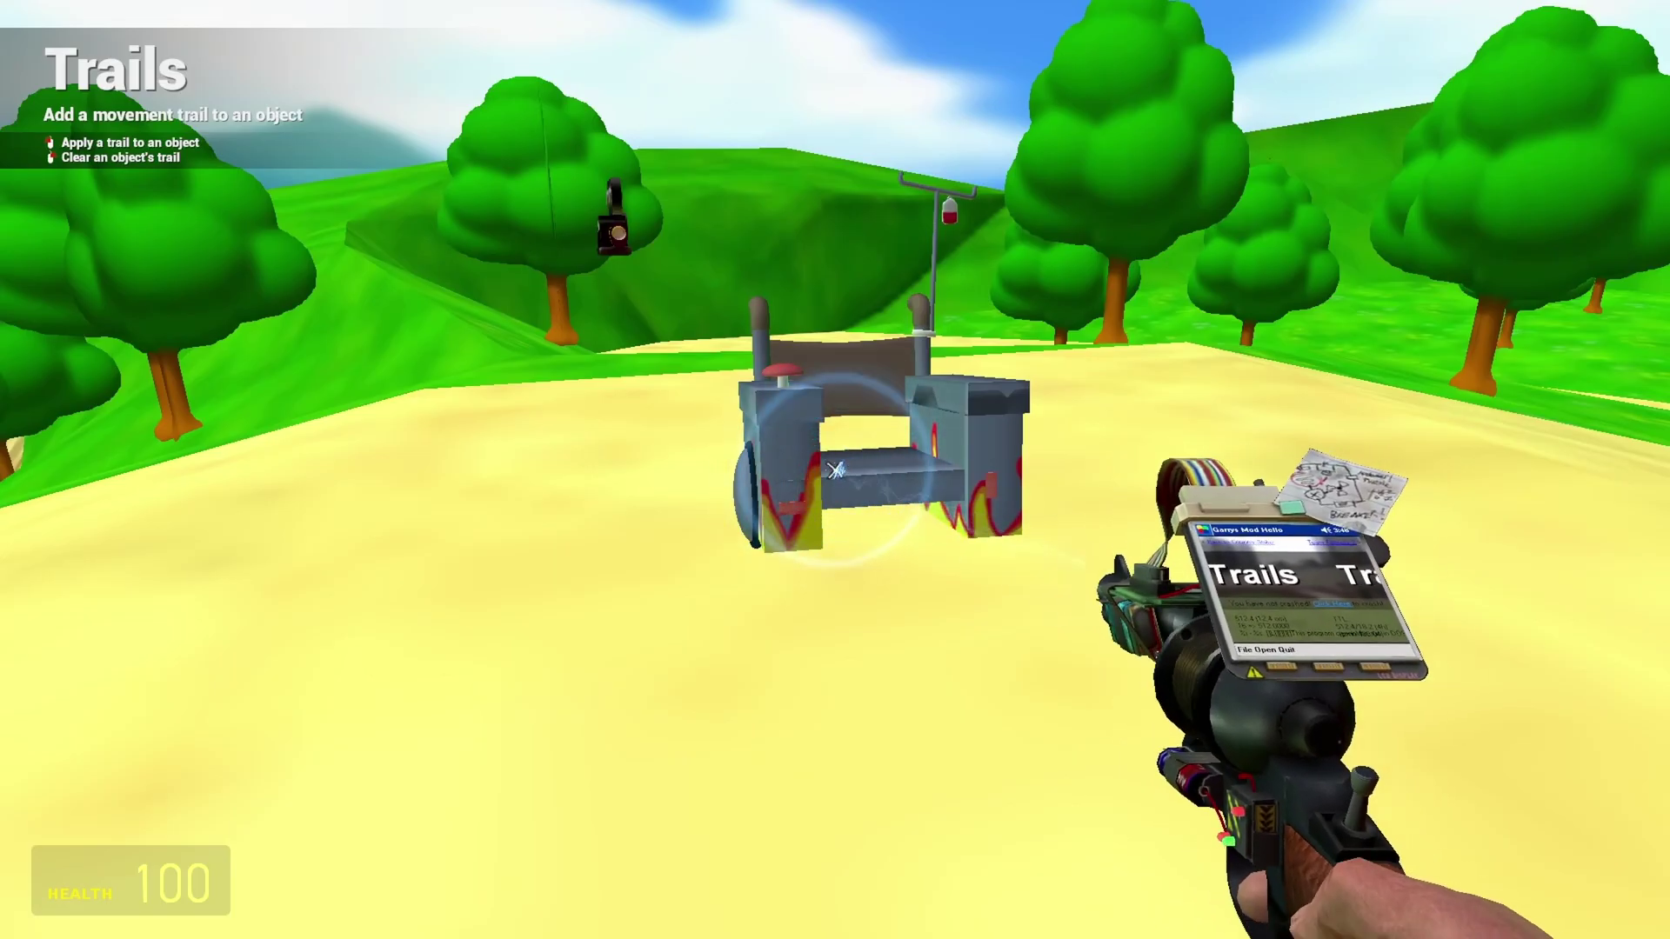
- Swing the cart around with the physics gun so its trail is visible
key("1")
left_click_drag(836, 470, 836, 469)
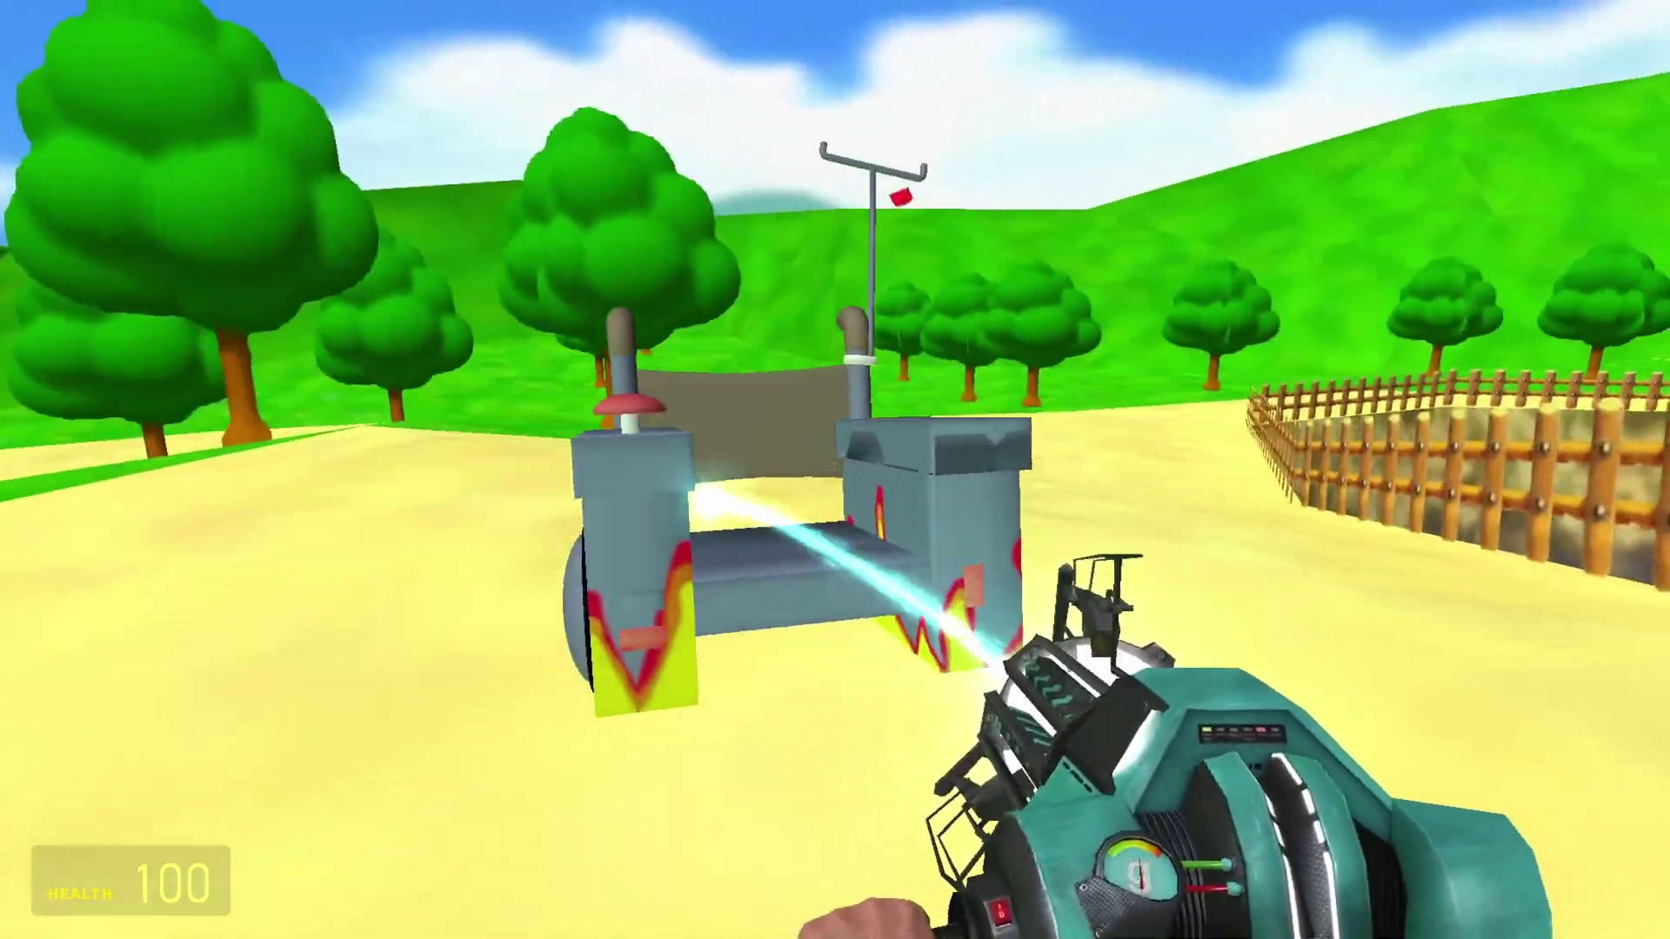
left_click_drag(835, 470, 835, 470)
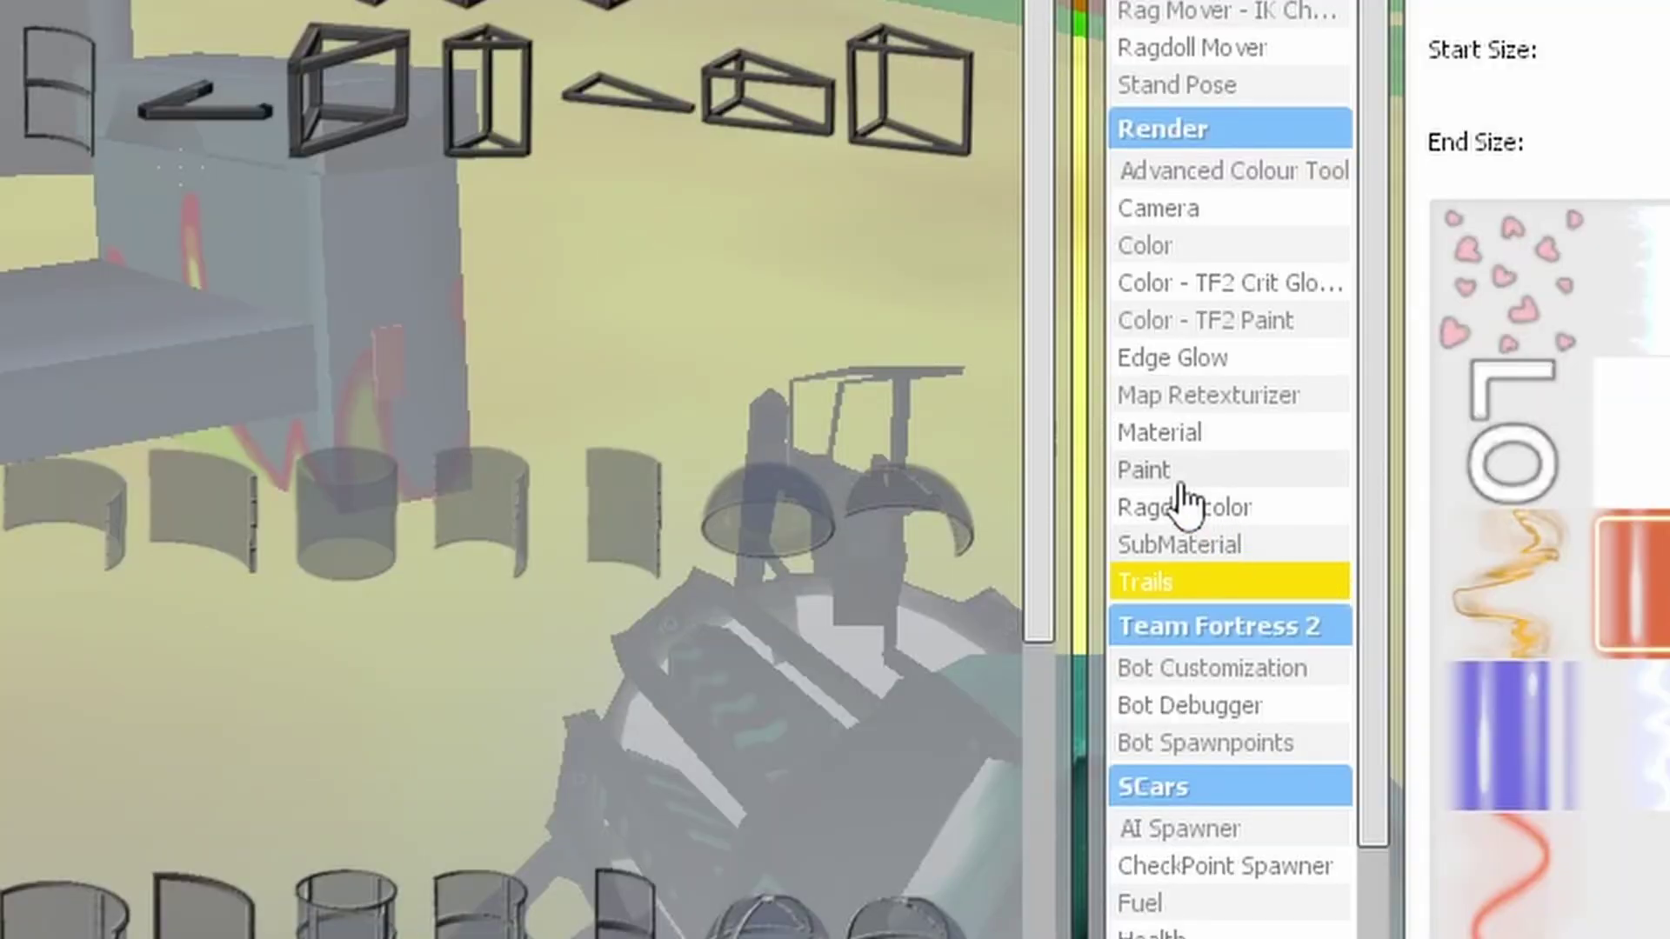
- Paint a black scorch and a row of bullet-hole decals on the ground
left_click(1176, 481)
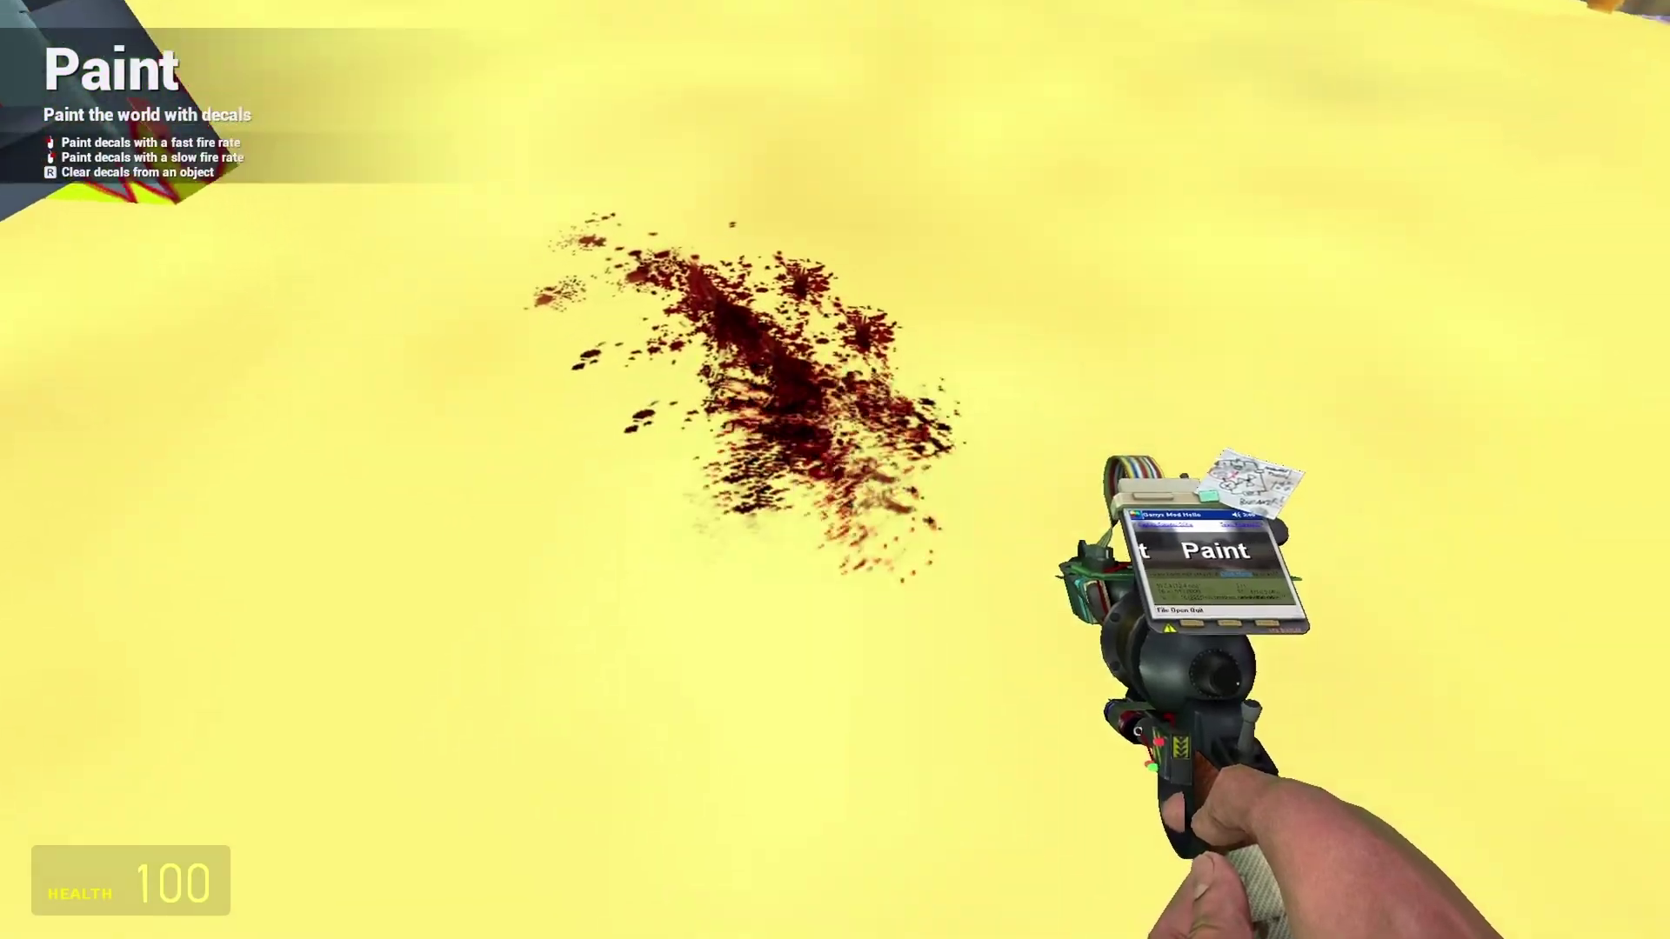
left_click(836, 470)
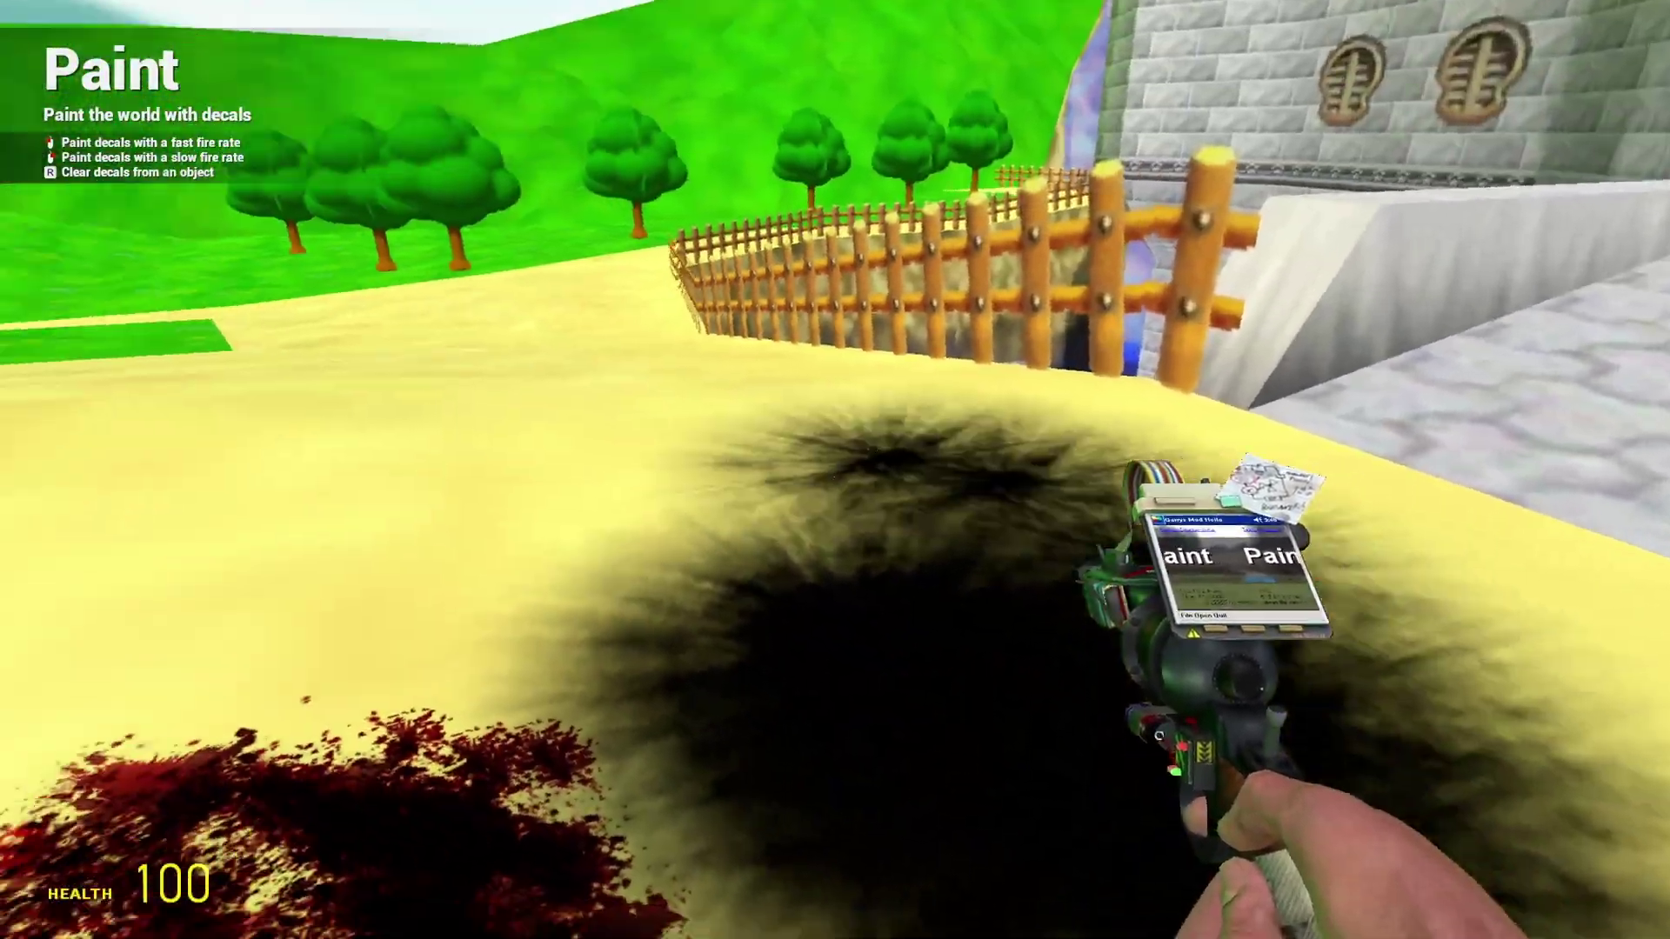
left_click(835, 469)
left_click_drag(835, 470, 835, 470)
- Paint more decals, including a crack, toward the cart, then clear the cart's blood decals
left_click_drag(835, 470, 835, 470)
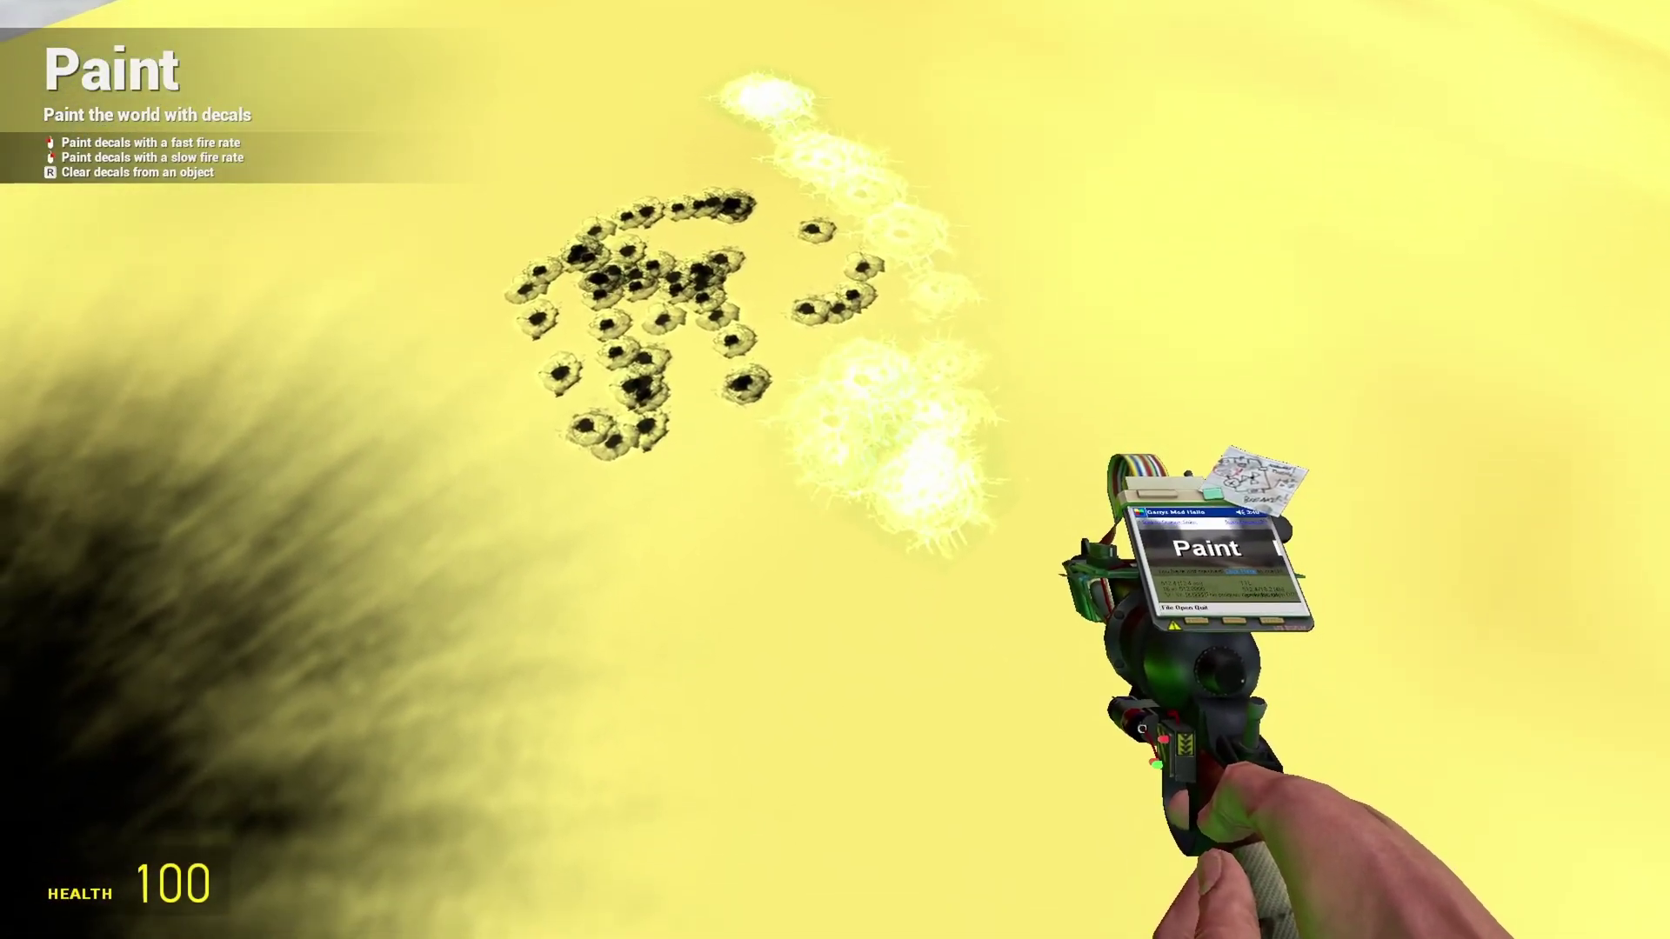
left_click(835, 470)
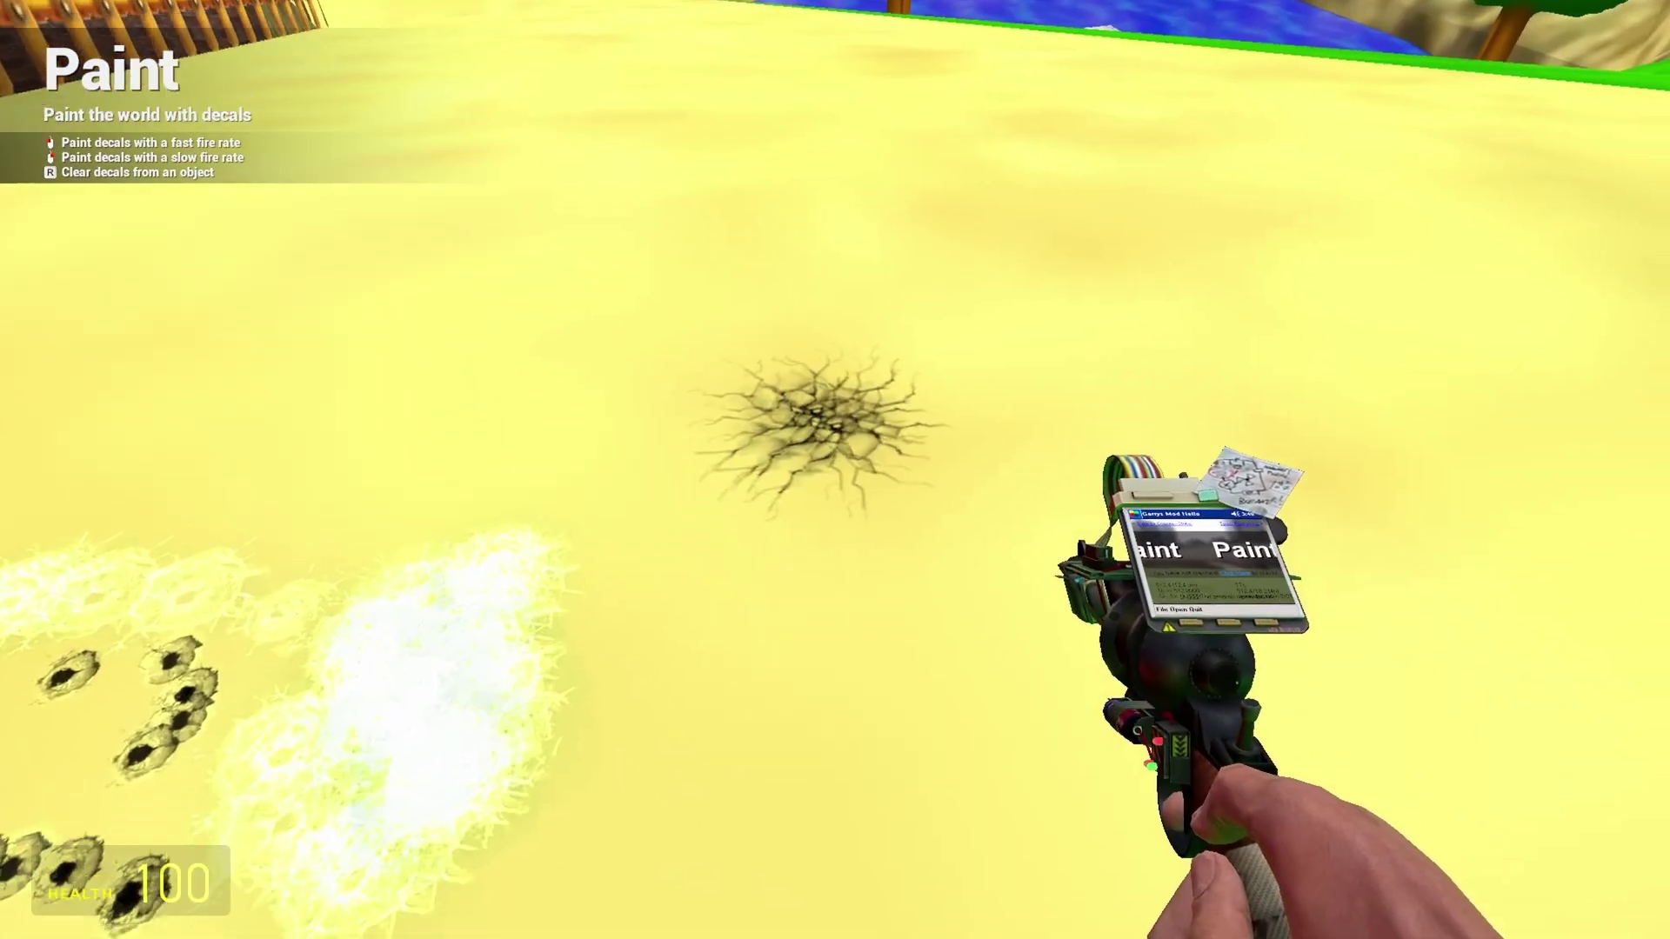
left_click_drag(835, 469, 835, 470)
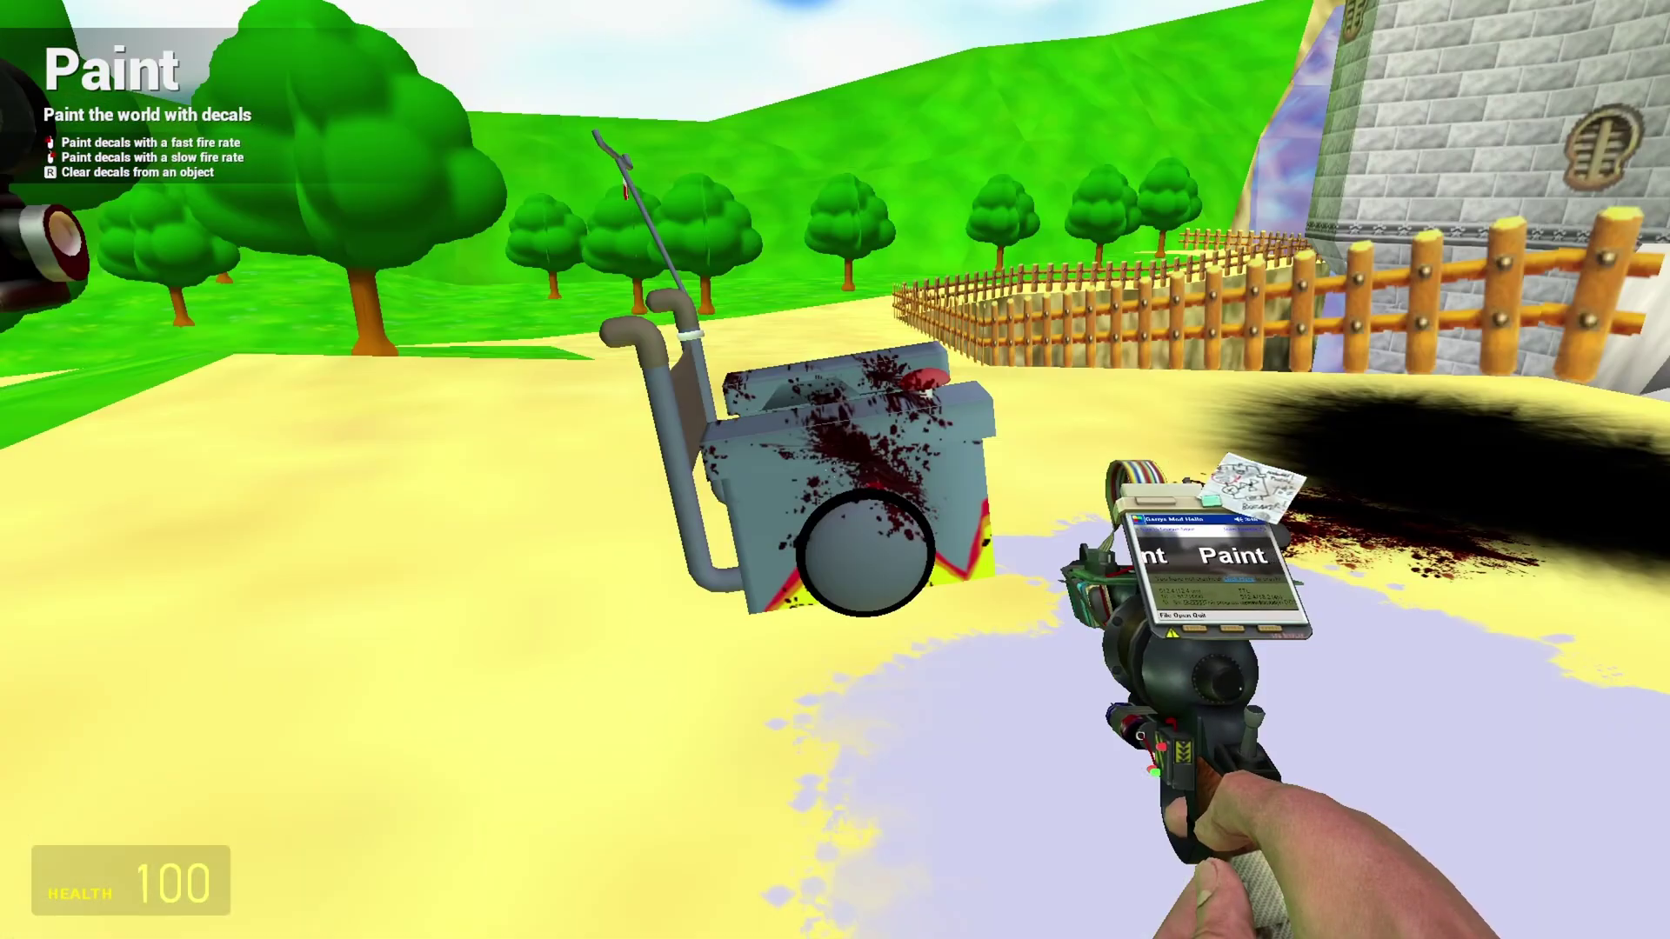
key("r")
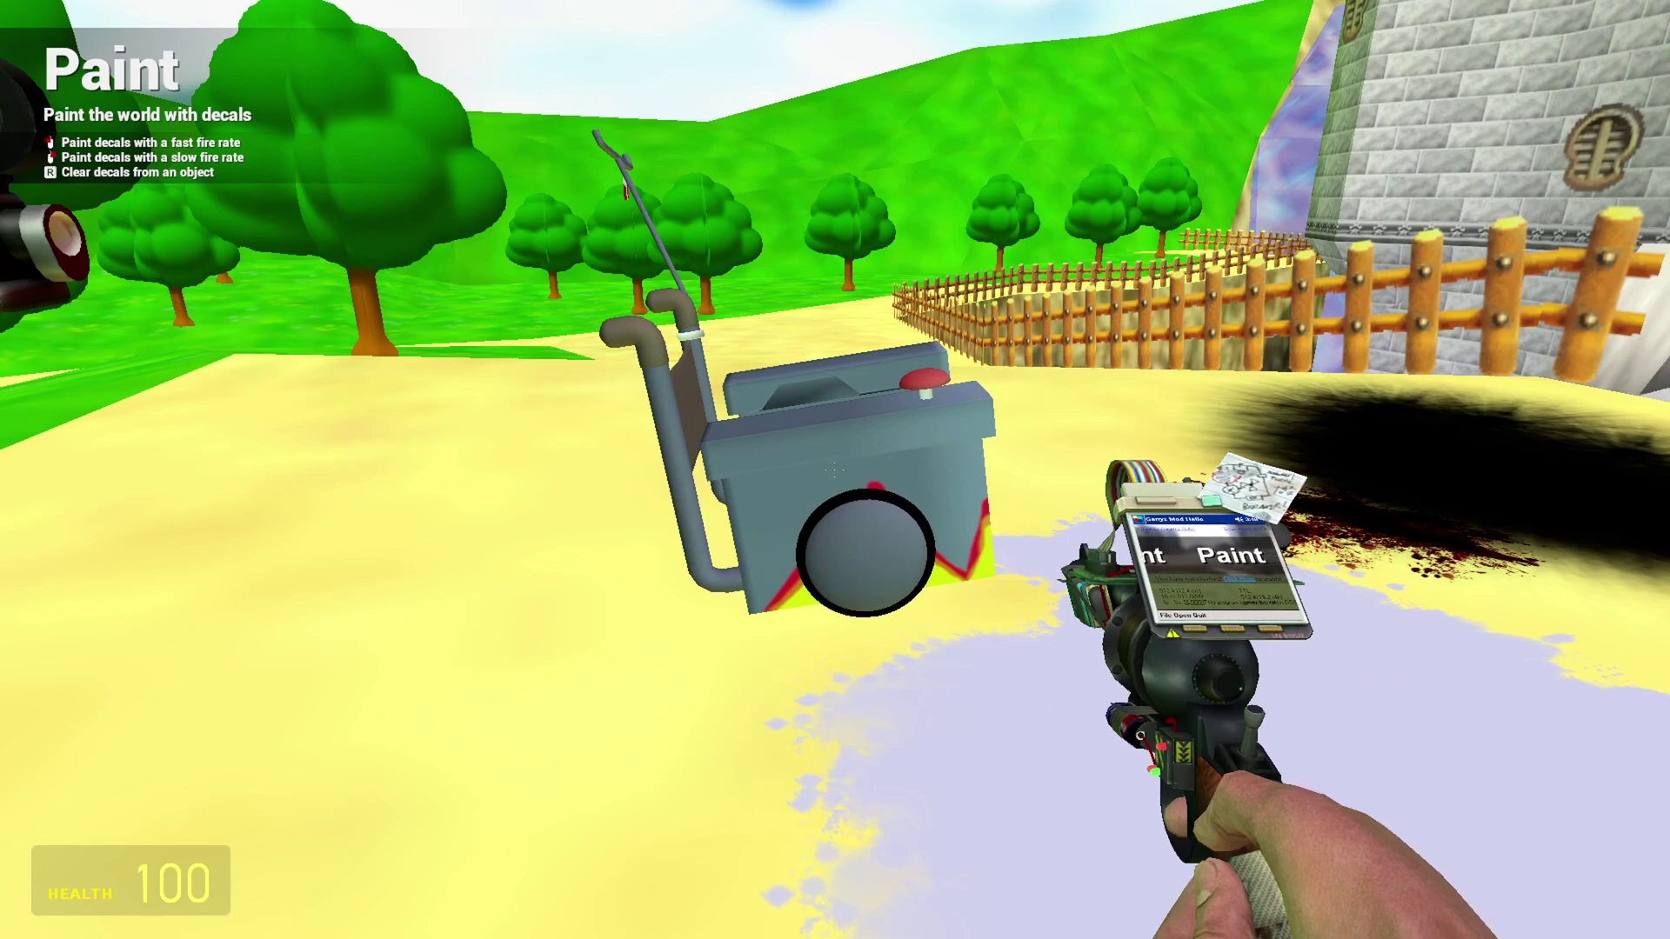
- Remove every decal from the map with the r_cleardecals console command
key("grave")
type("r_cleardecals")
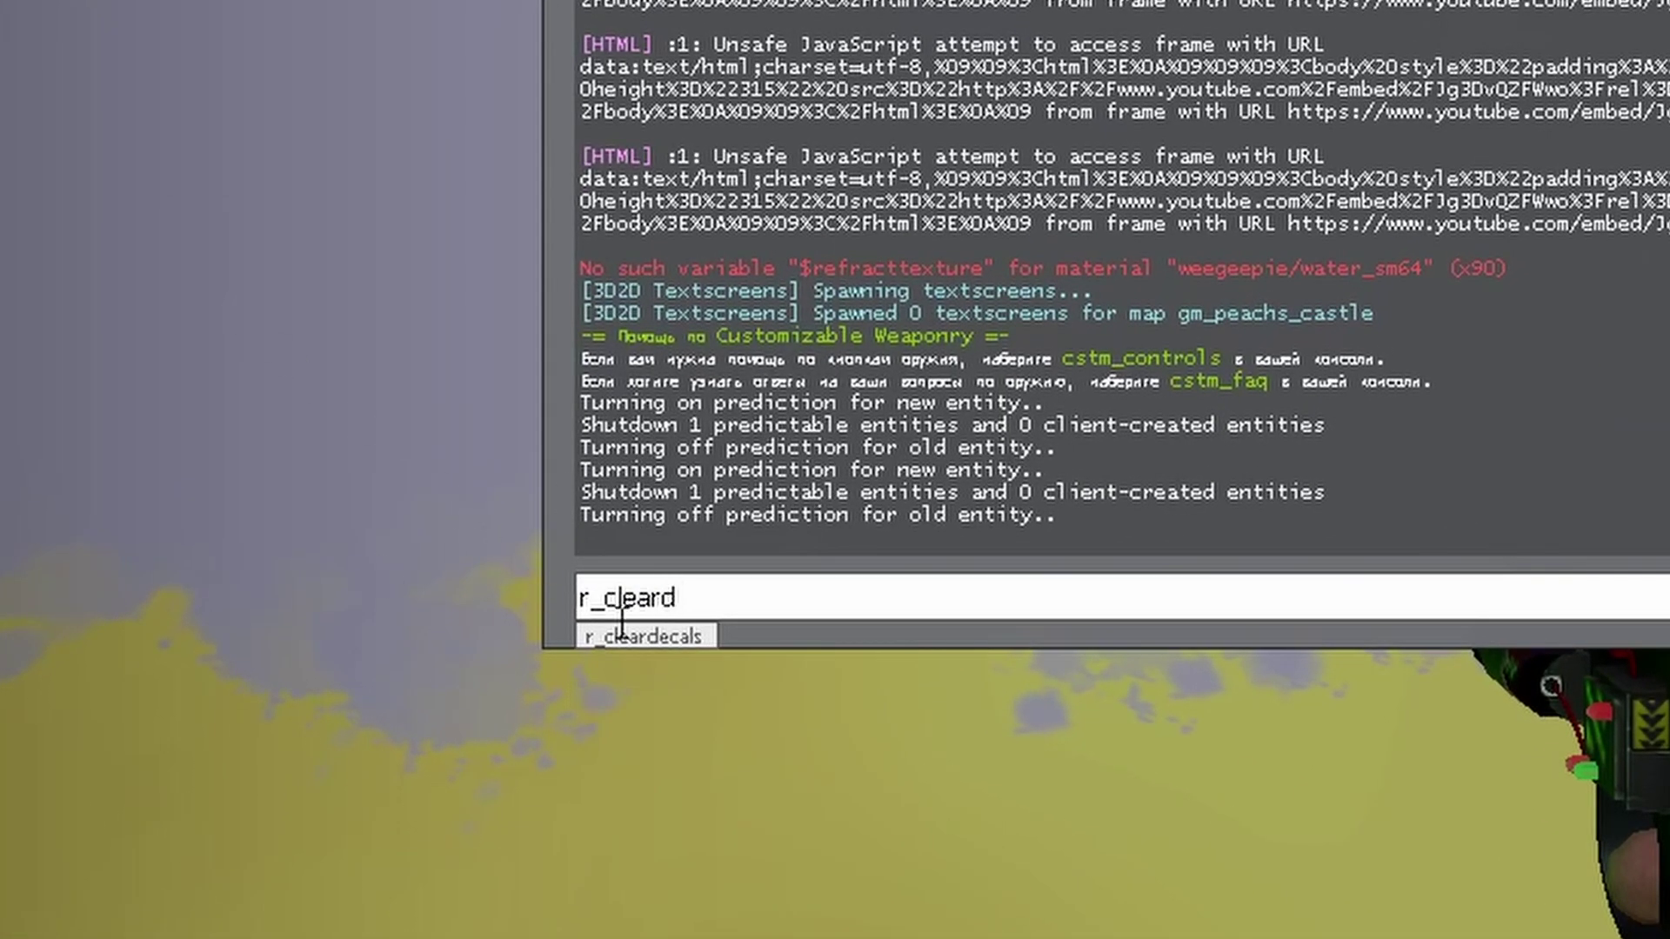
key("Return")
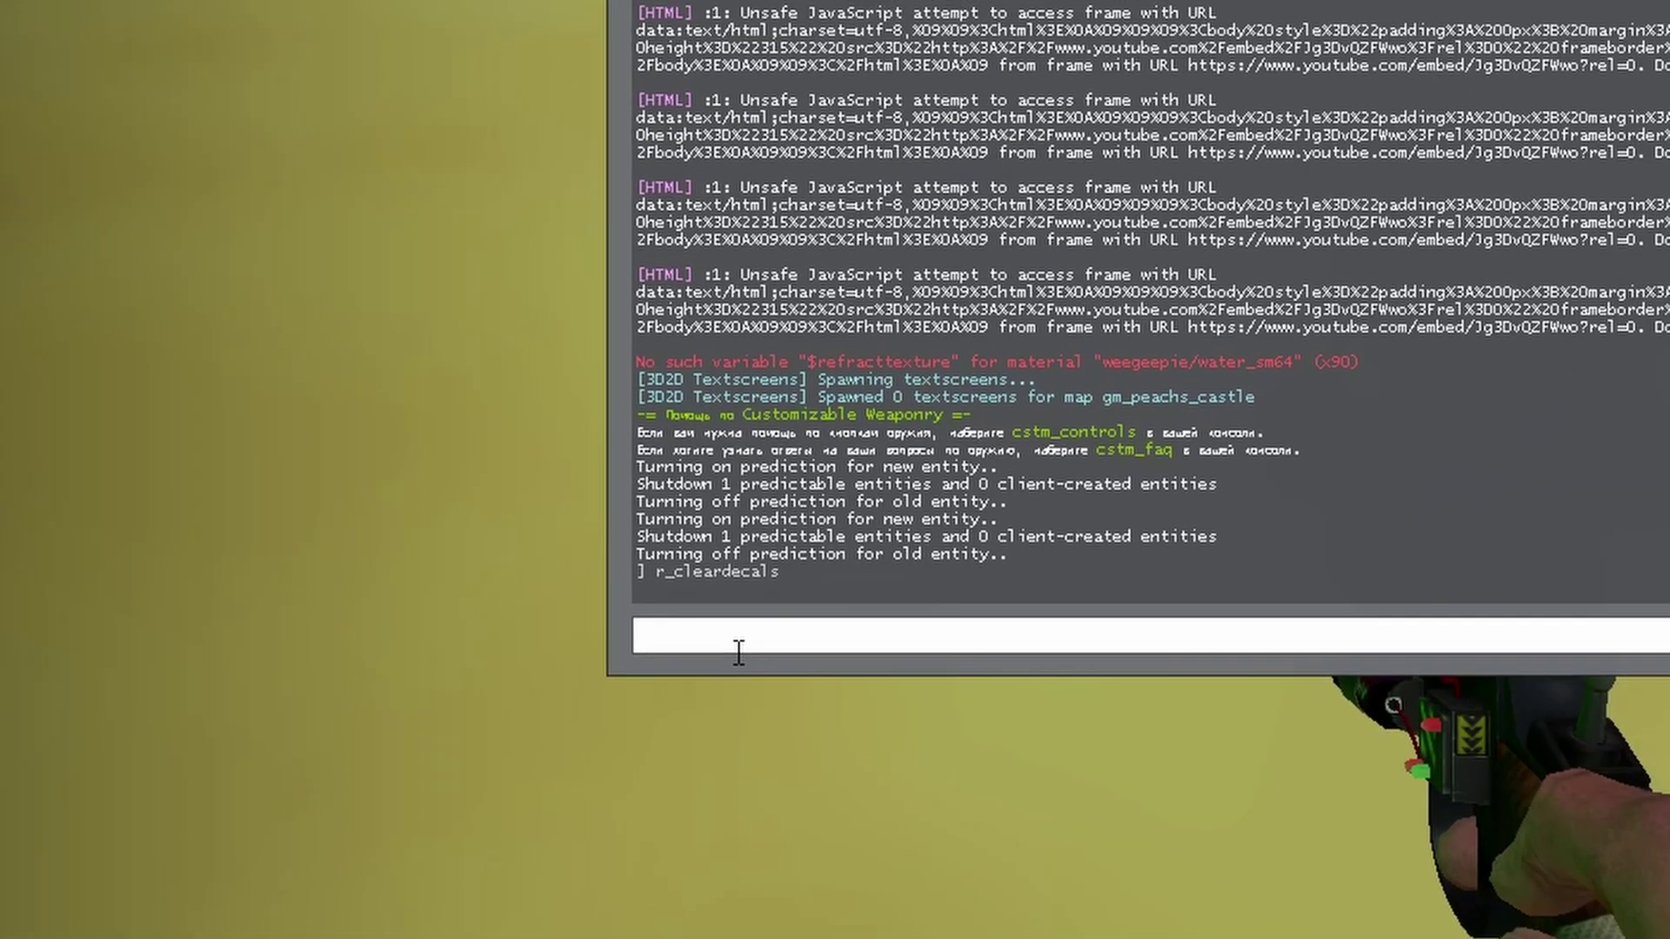
- Back in the game, give the cart a blue Edge Glow
key("grave")
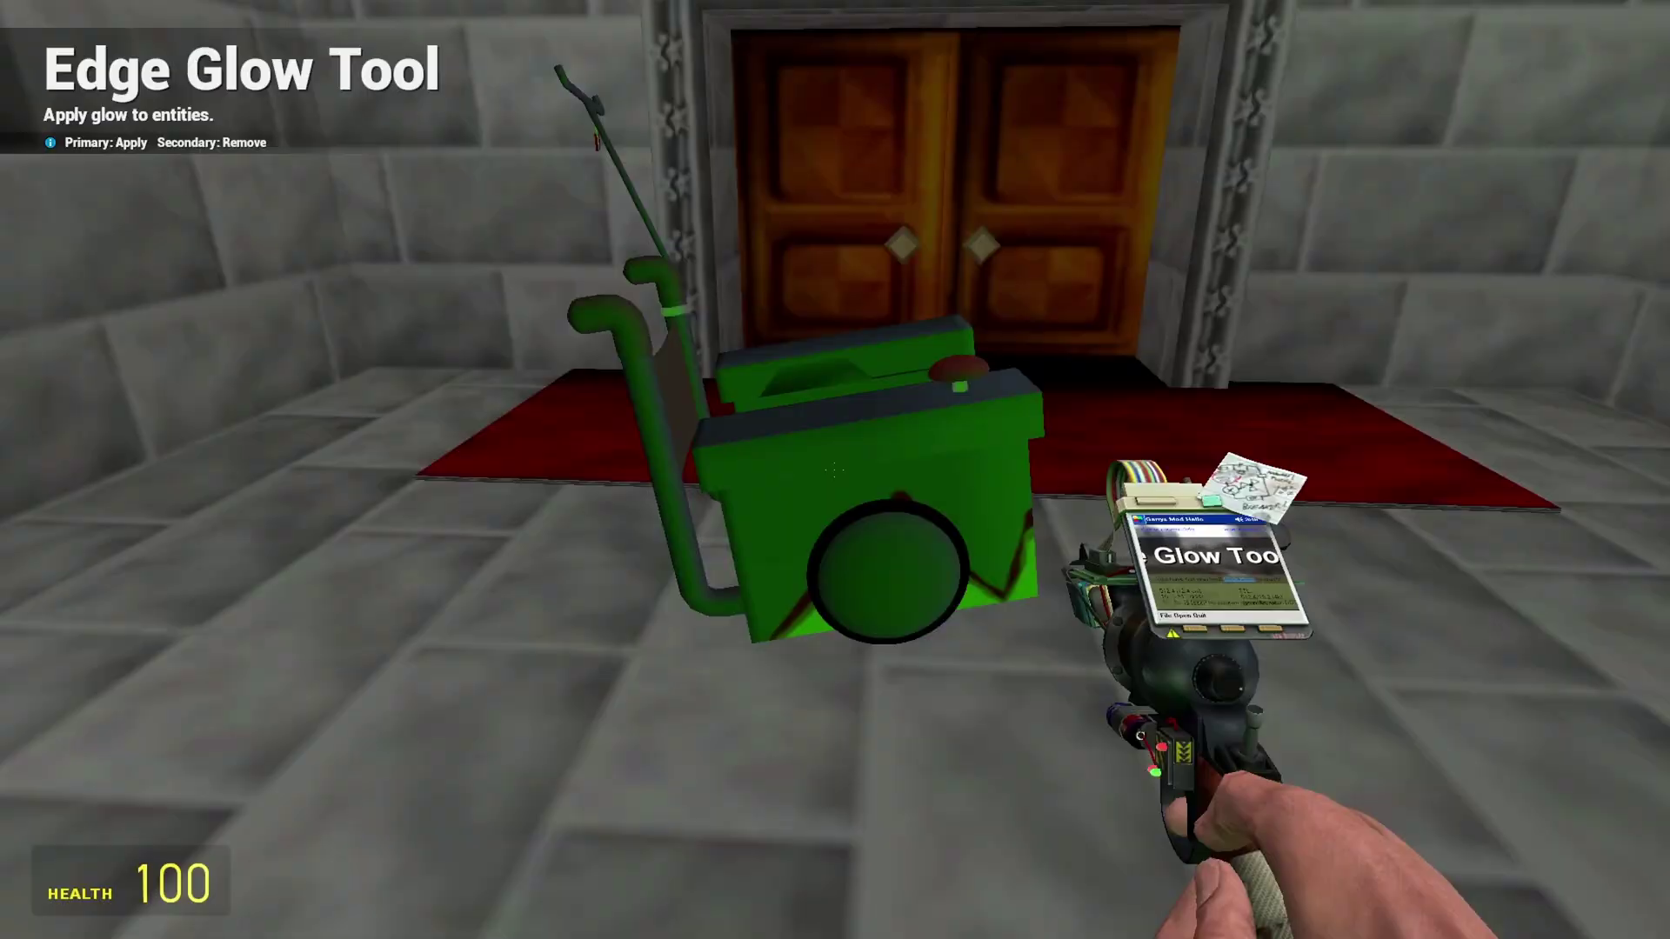
left_click(835, 469)
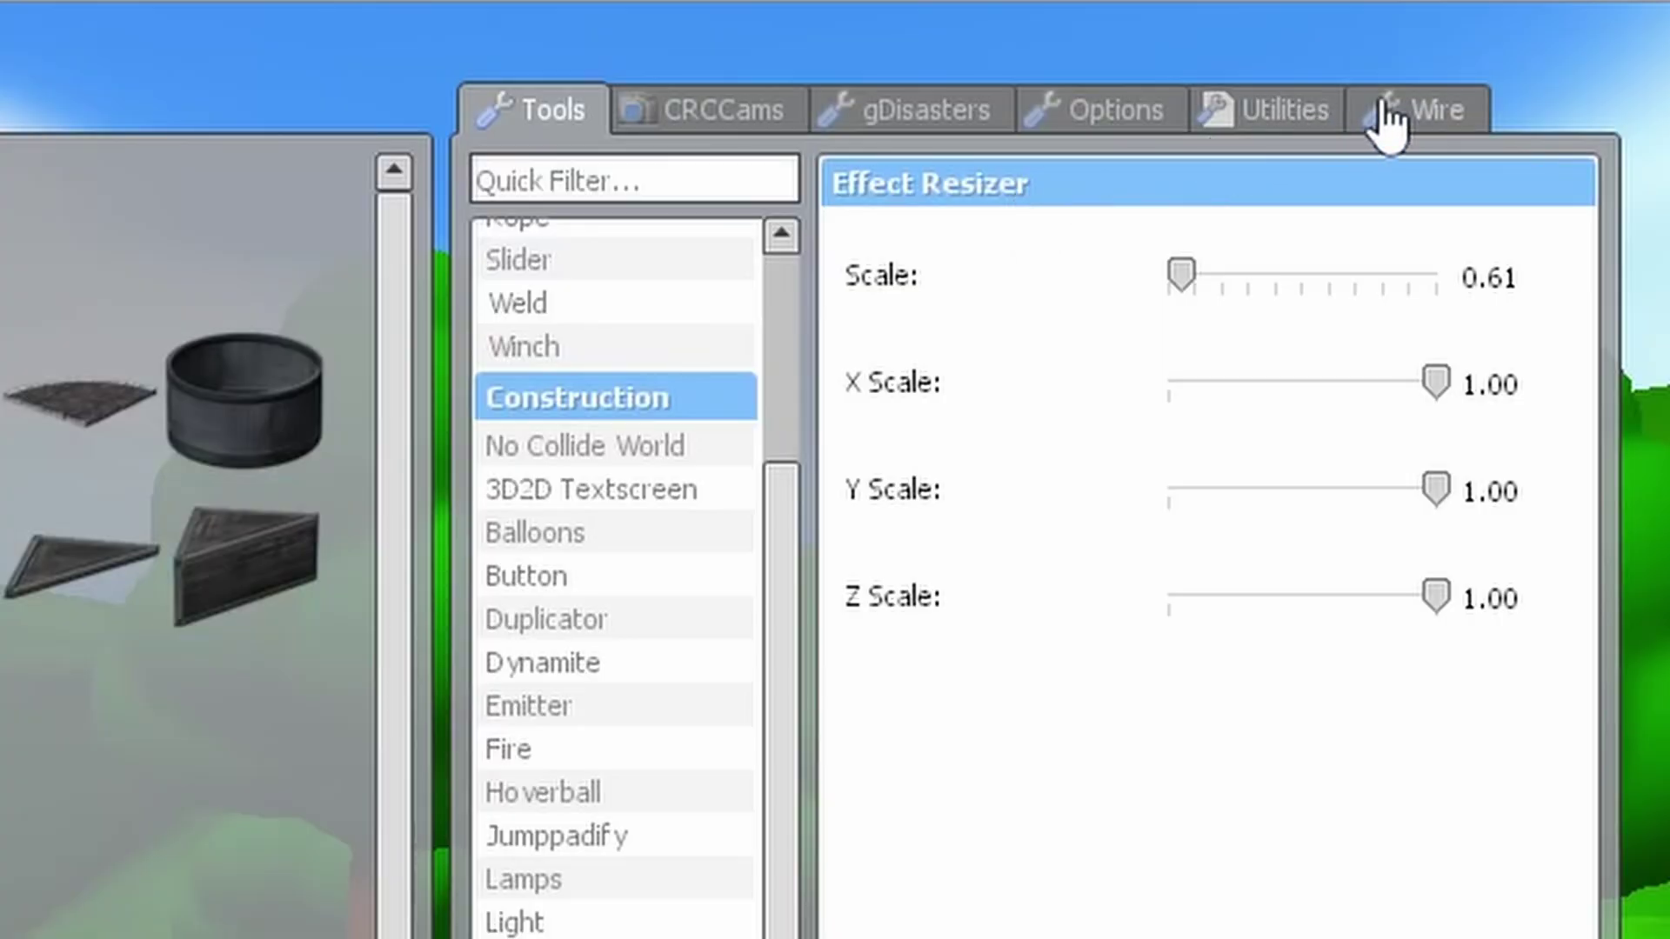
- In the Wire tab, search 'text' and add Text Entry and Text Screen to favourites
left_click(1378, 119)
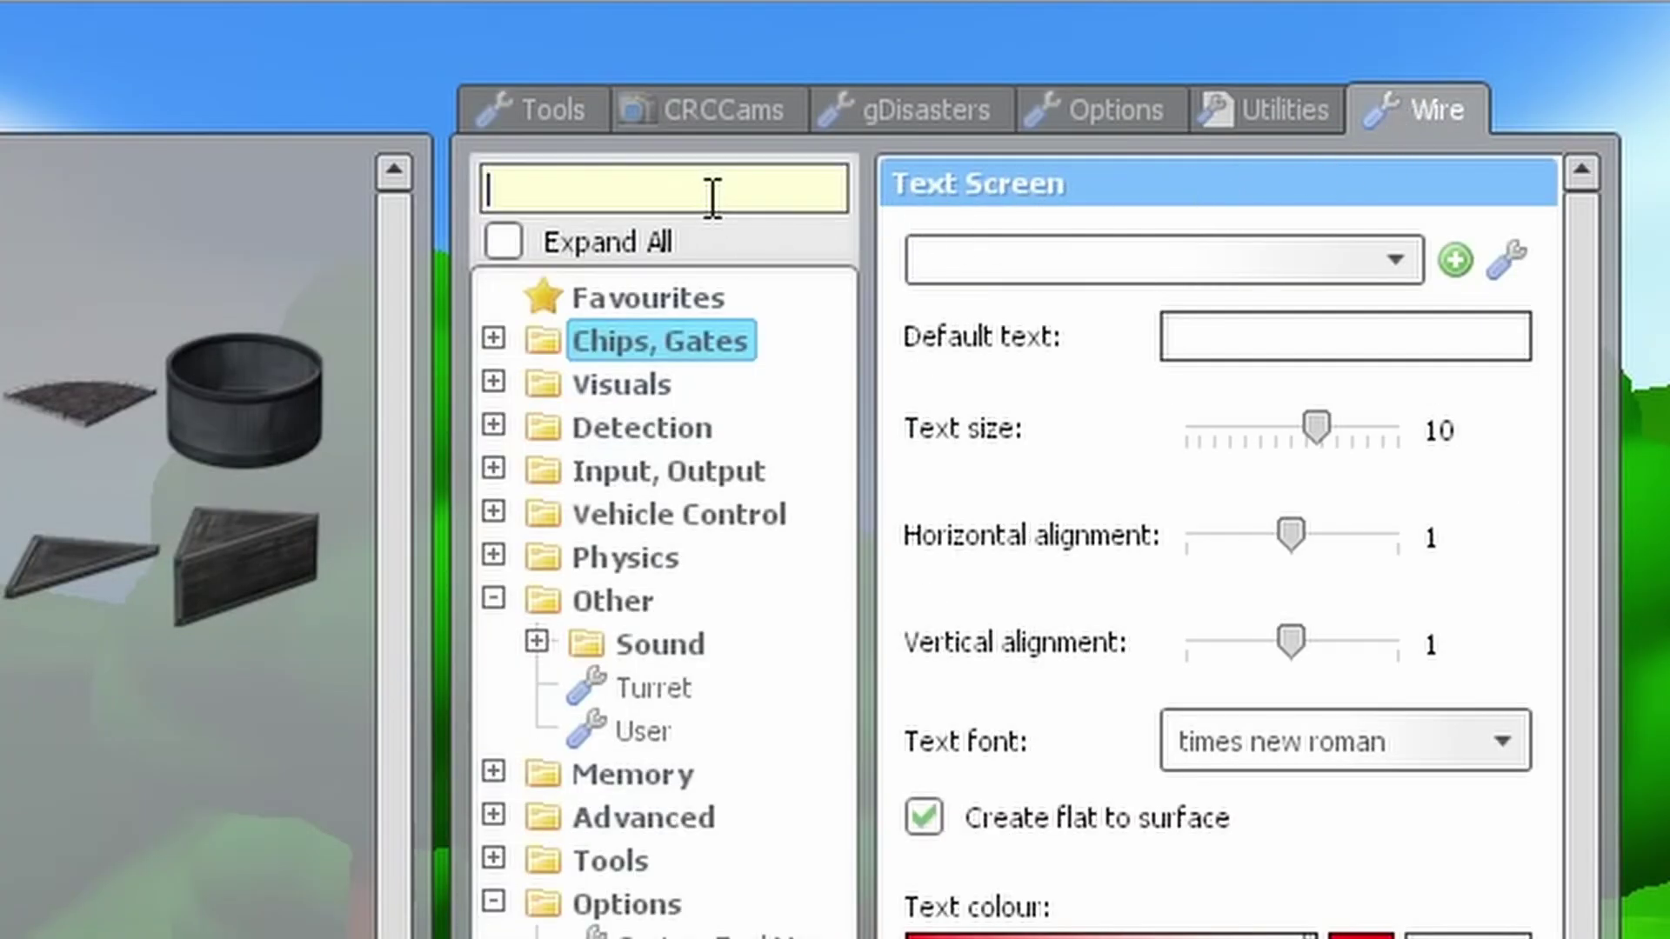
type("text")
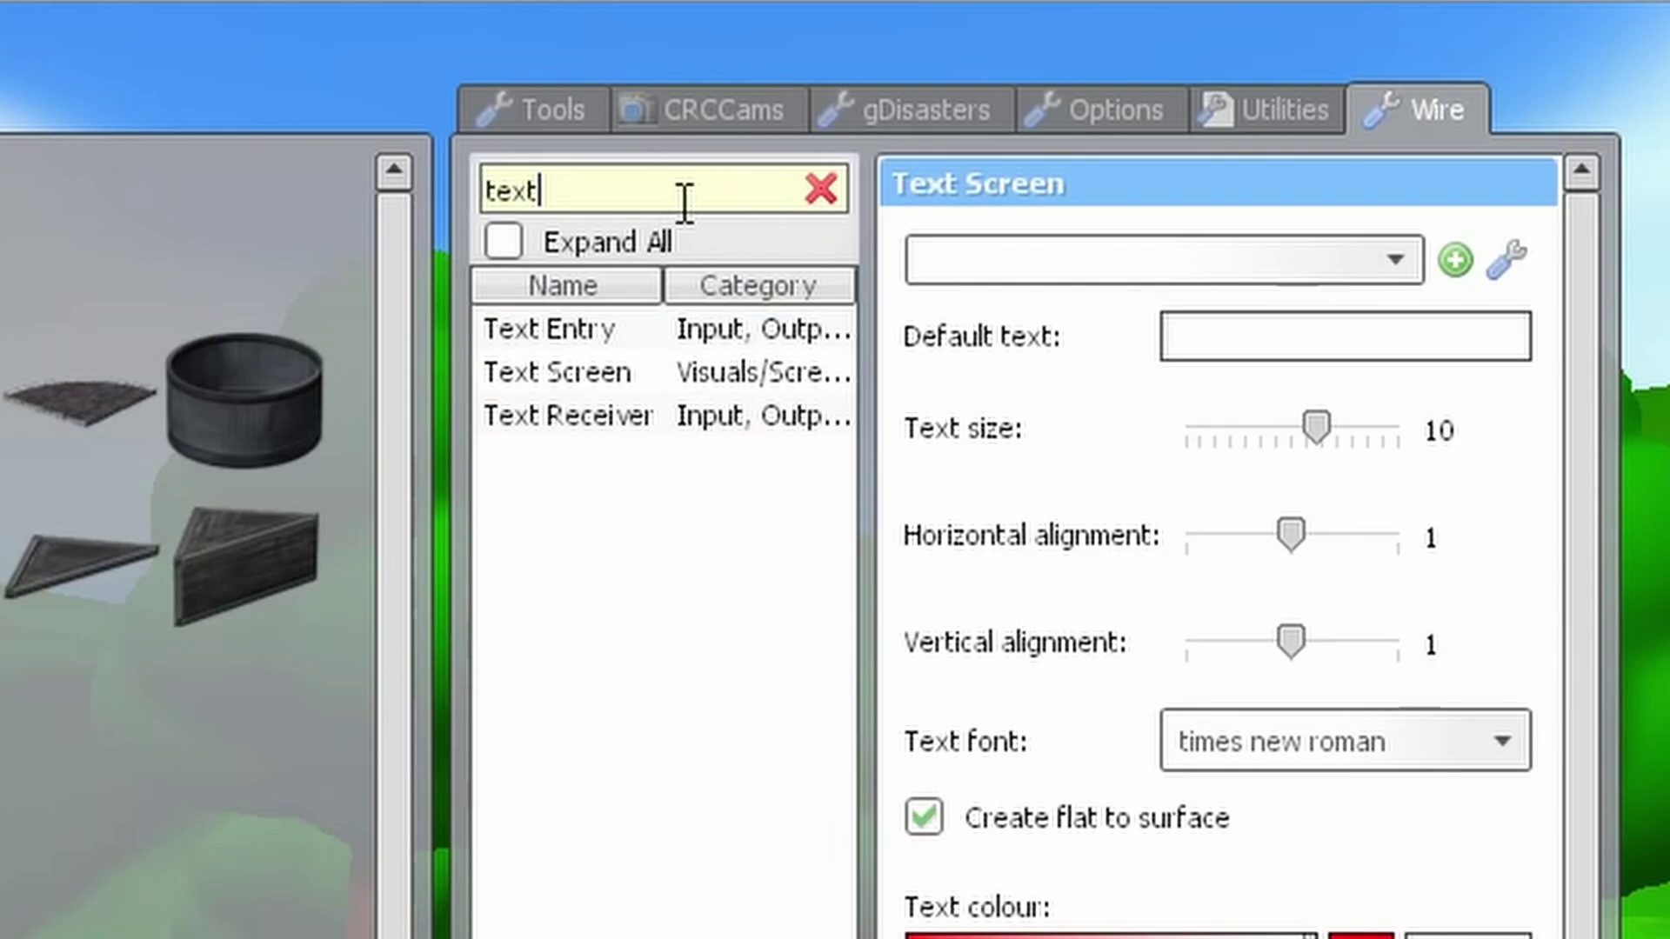
right_click(594, 326)
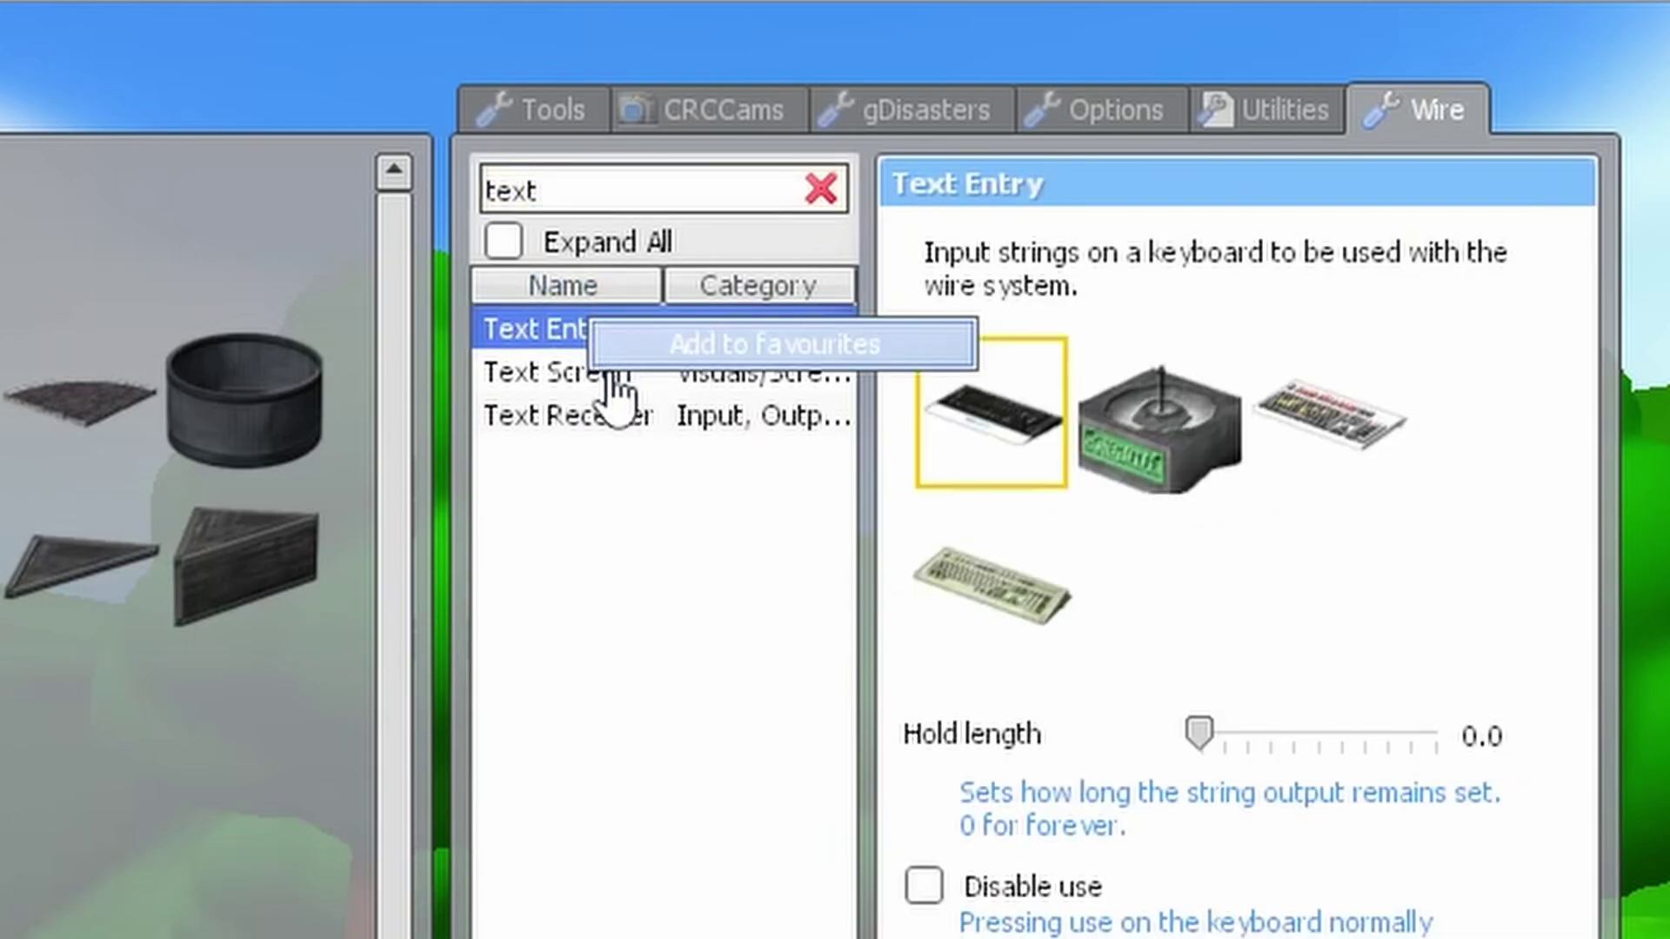
left_click(614, 360)
right_click(661, 372)
left_click(734, 393)
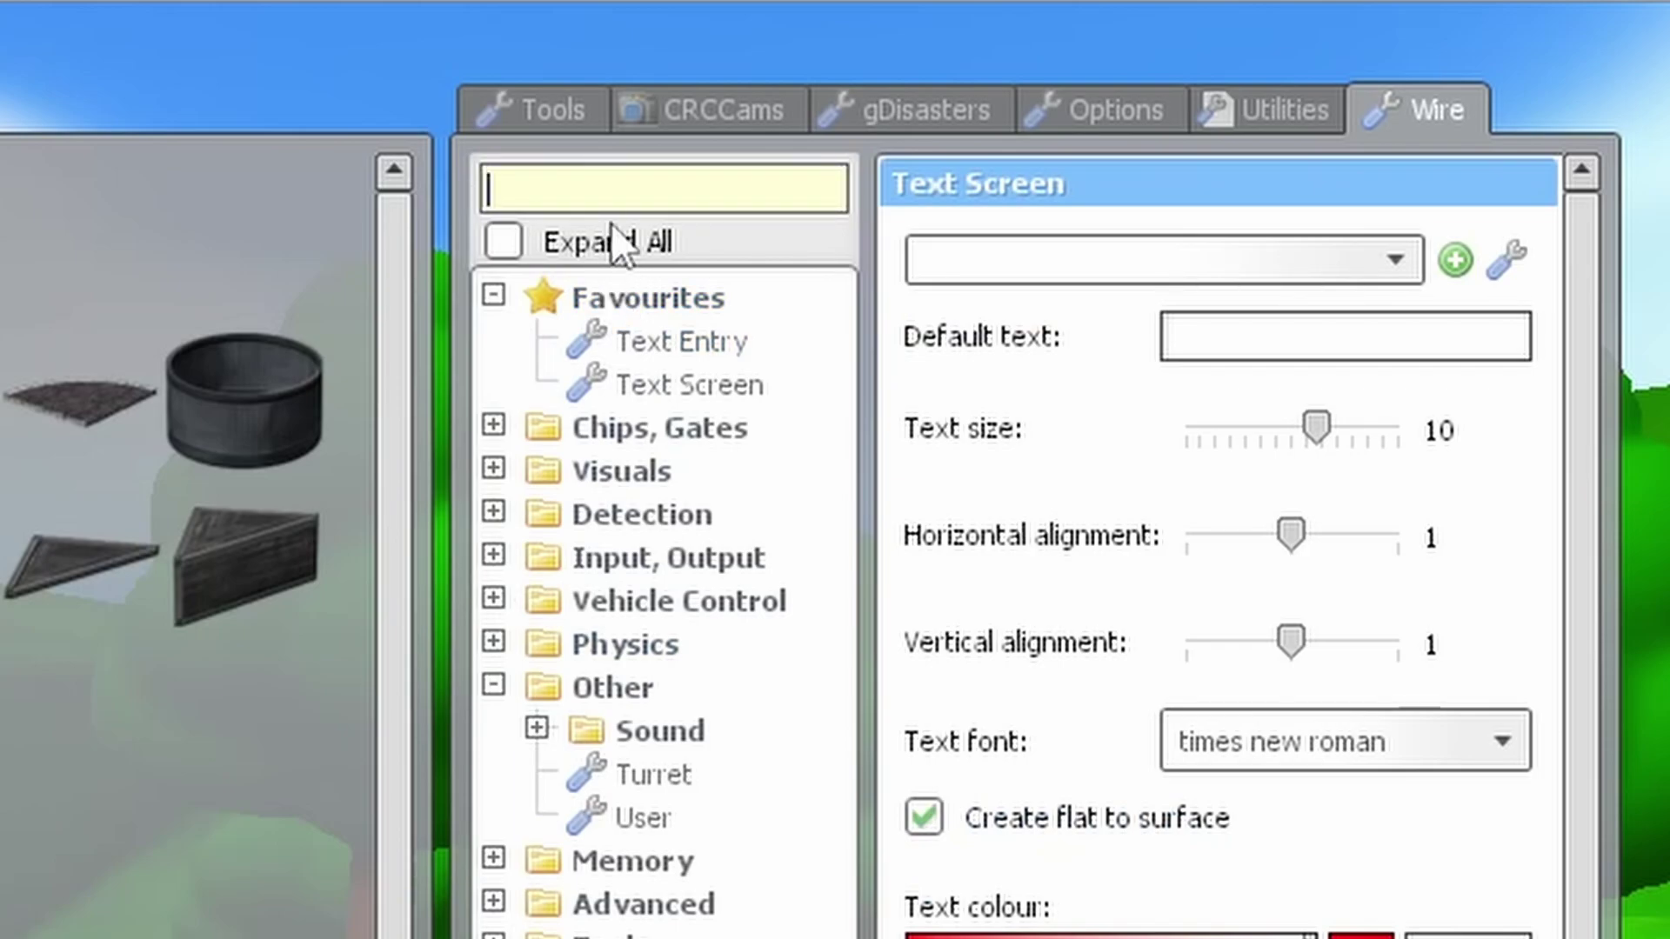
- Search 'wire' and add the Wire tool to favourites
type("wire")
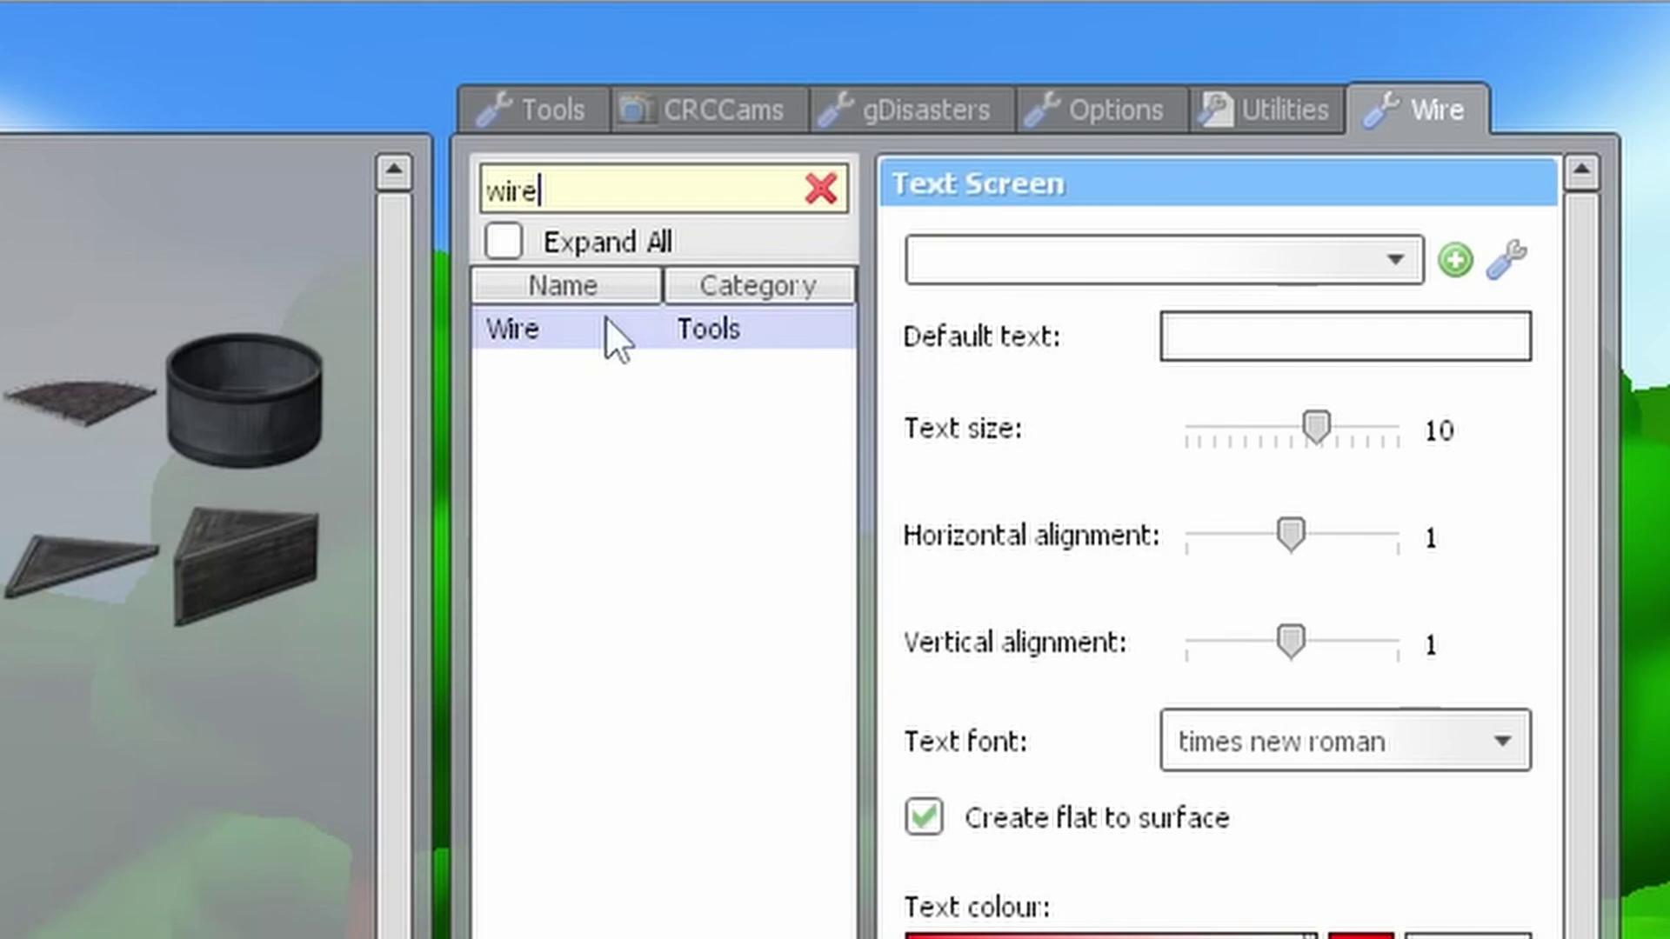
left_click(609, 331)
right_click(612, 334)
left_click(793, 345)
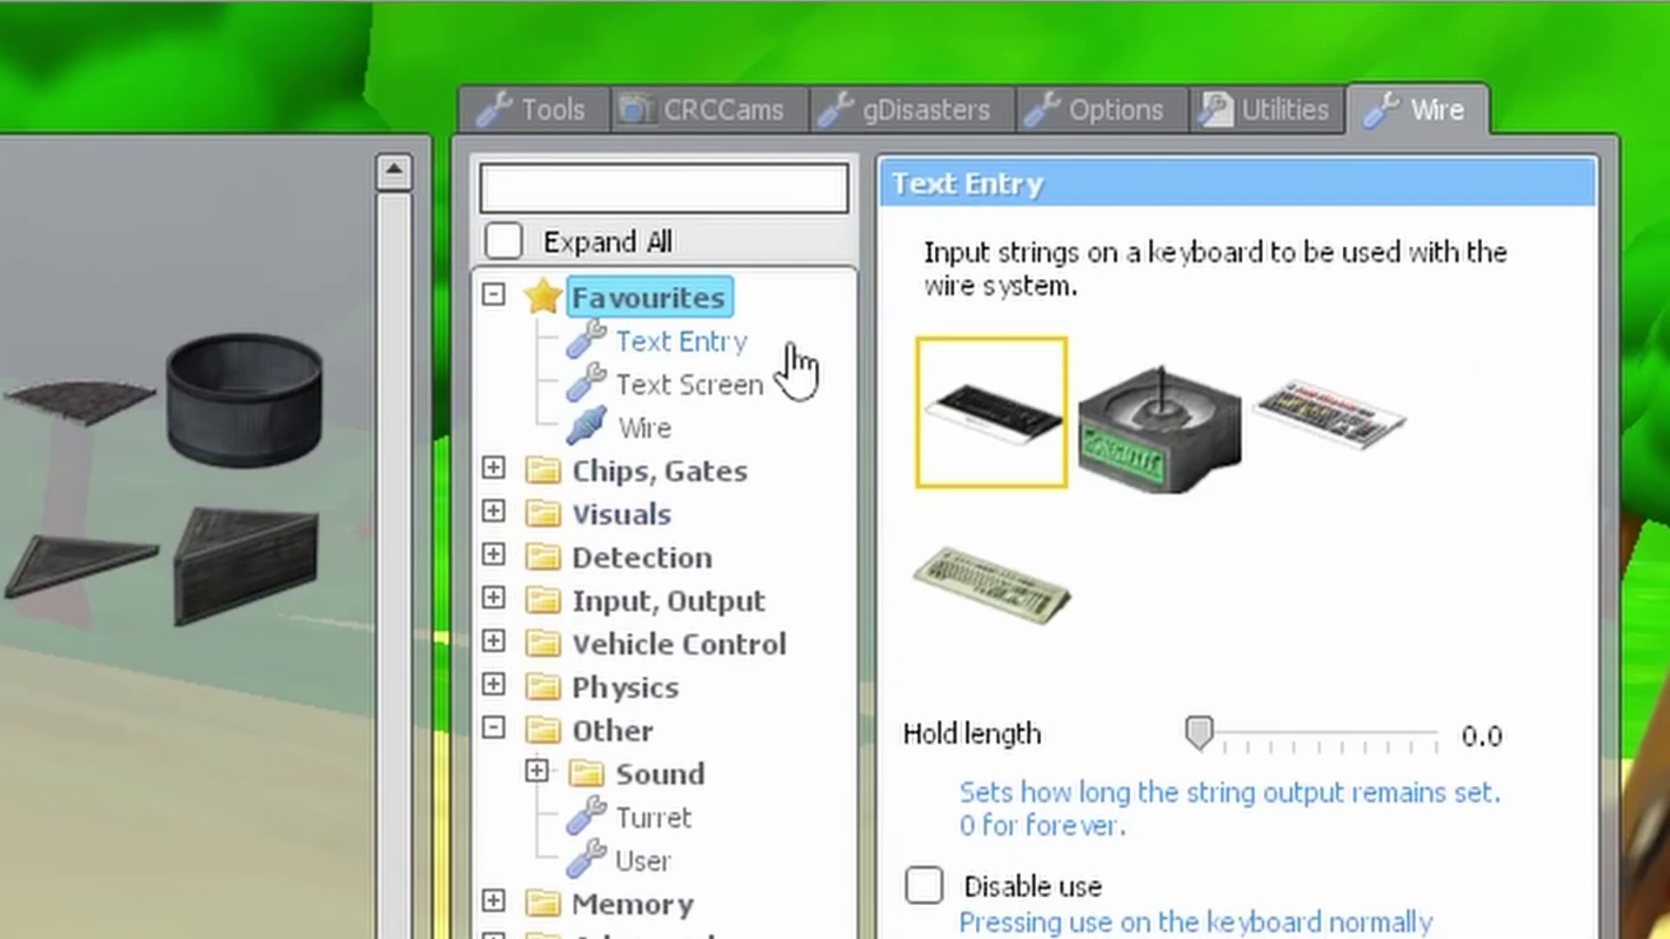
- Place a wired keyboard on the wall and a flat-panel text screen on the floor
left_click(729, 348)
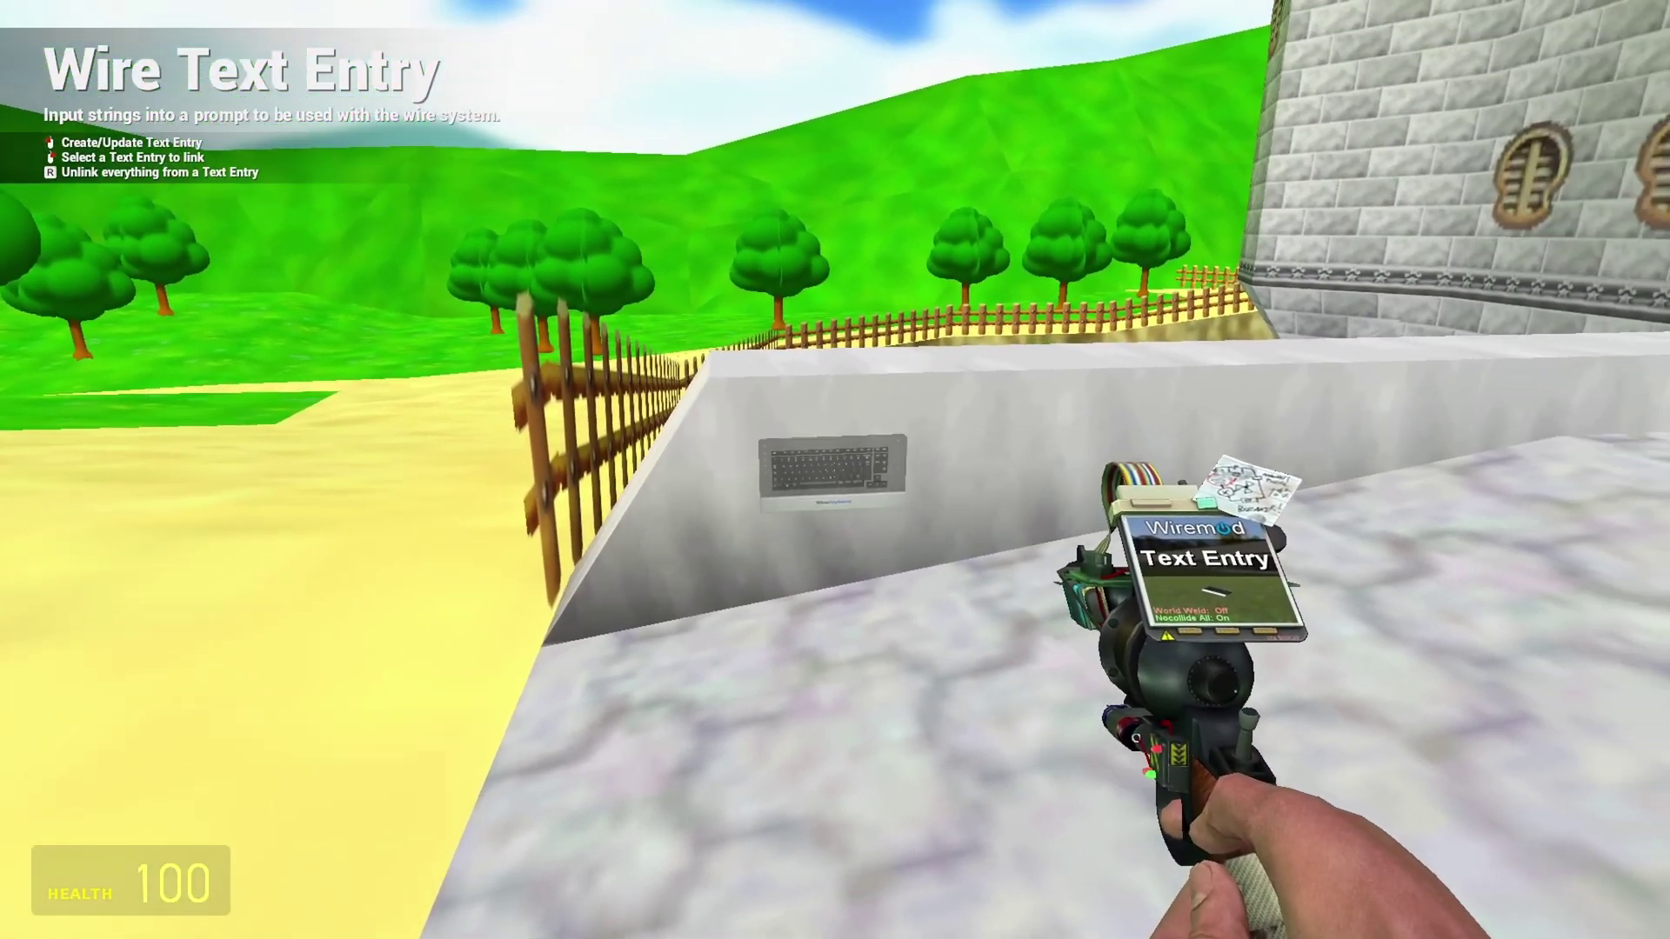
left_click(835, 470)
left_click(642, 386)
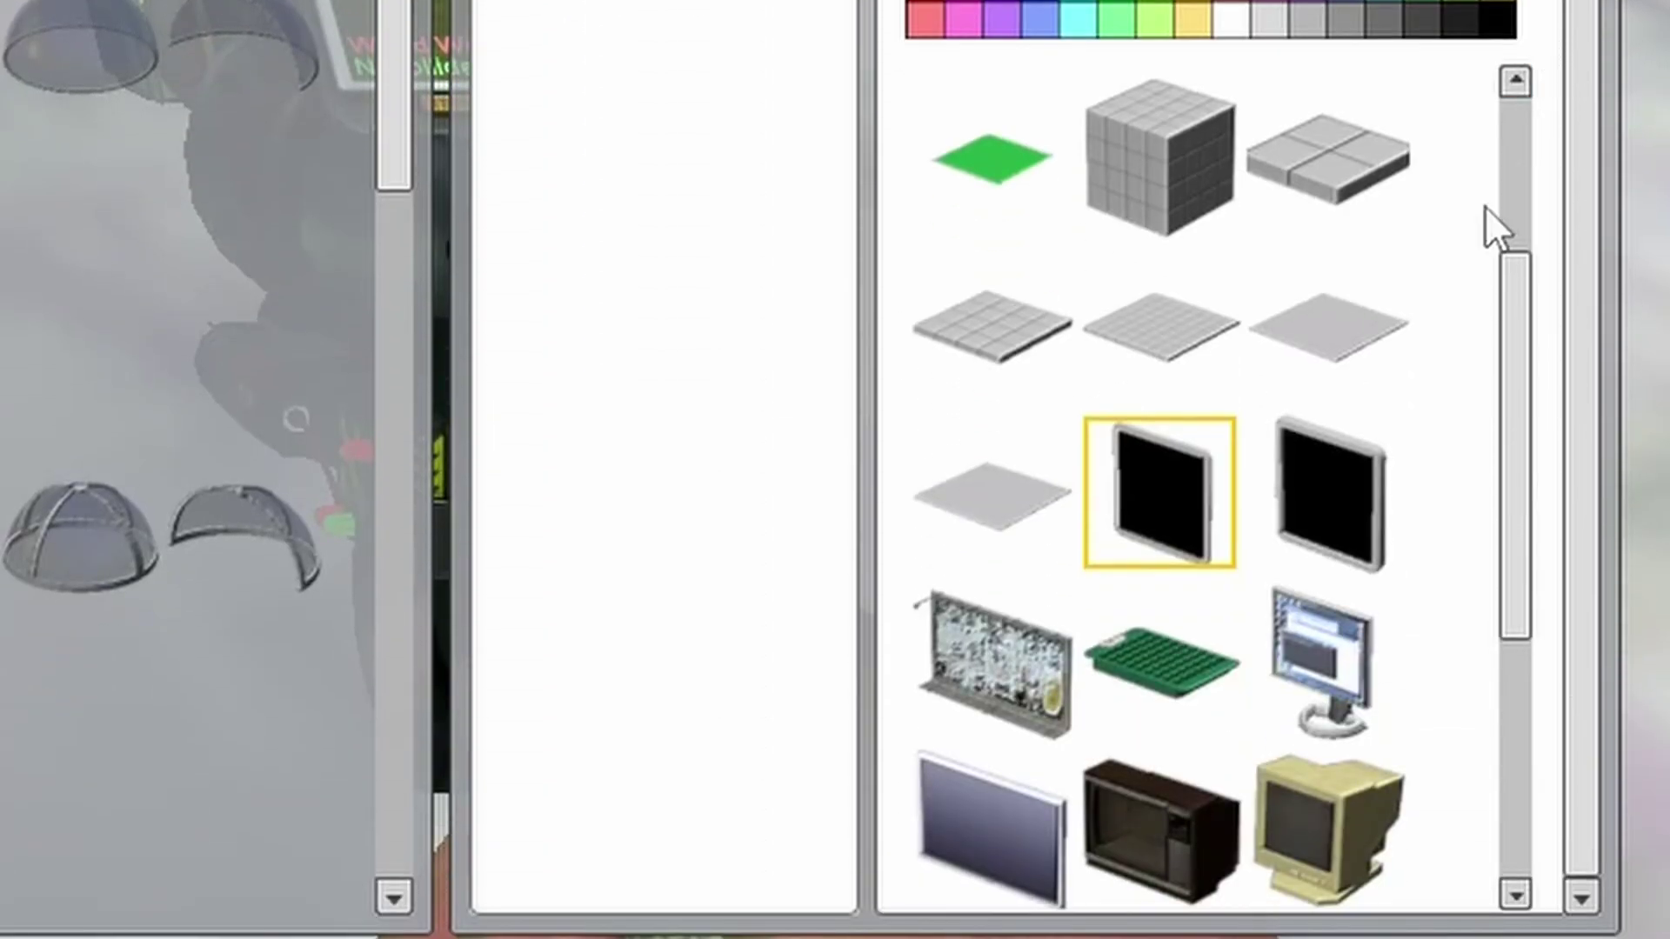
left_click(1328, 326)
left_click(836, 470)
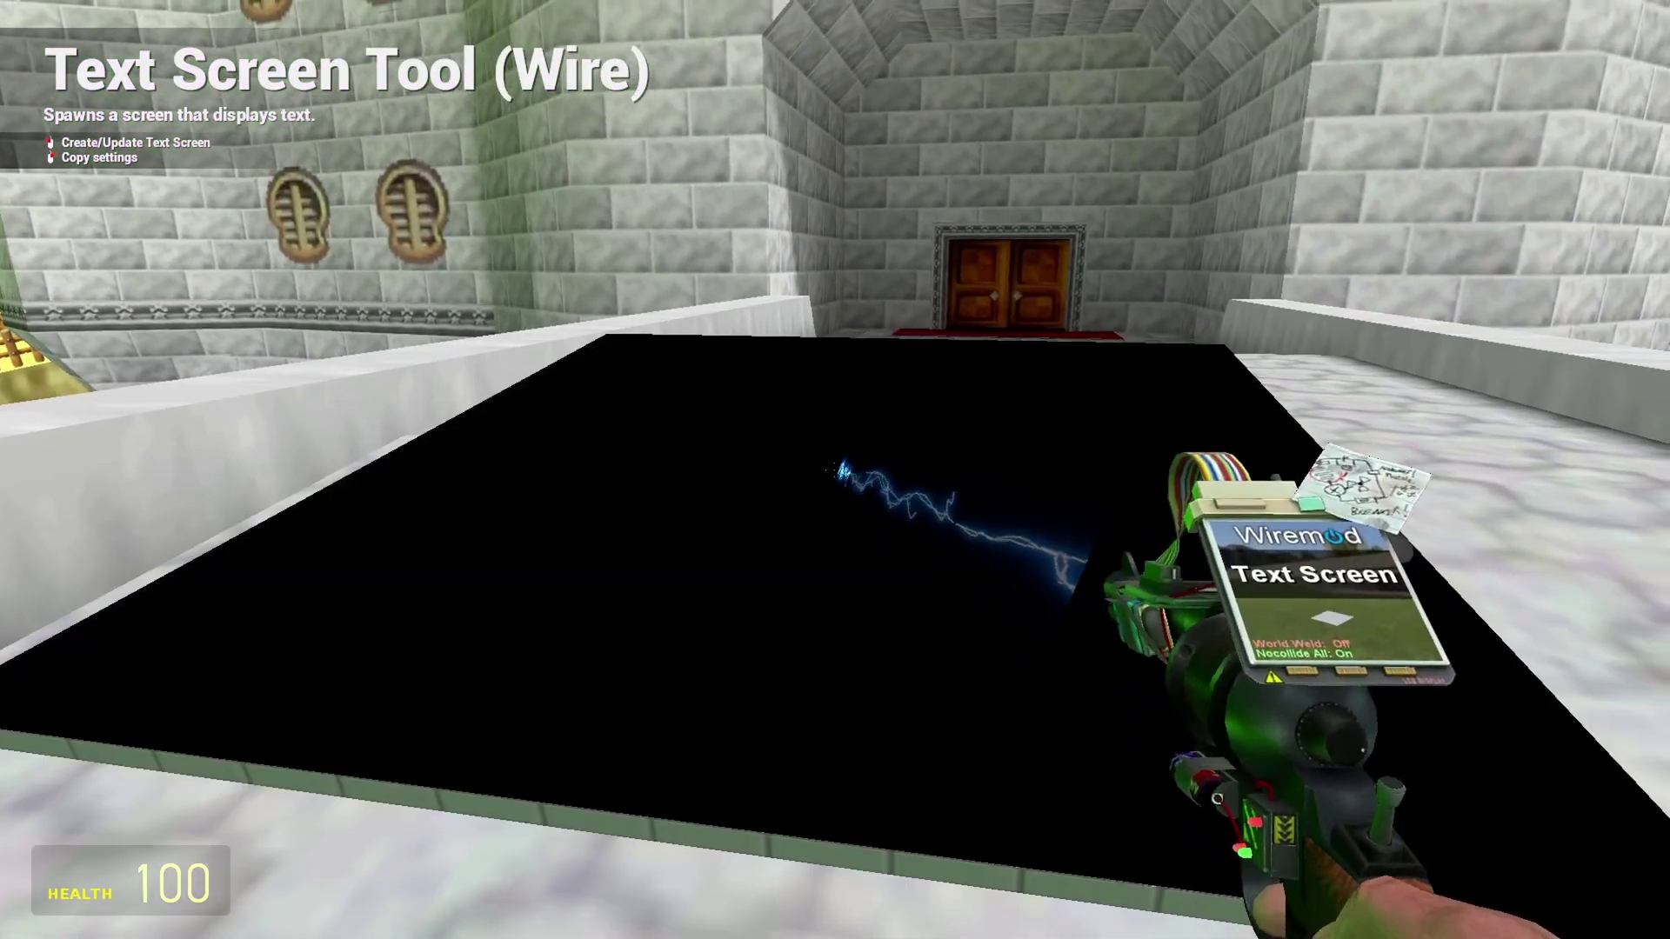
- Set the Text Screen font to arial
key("q")
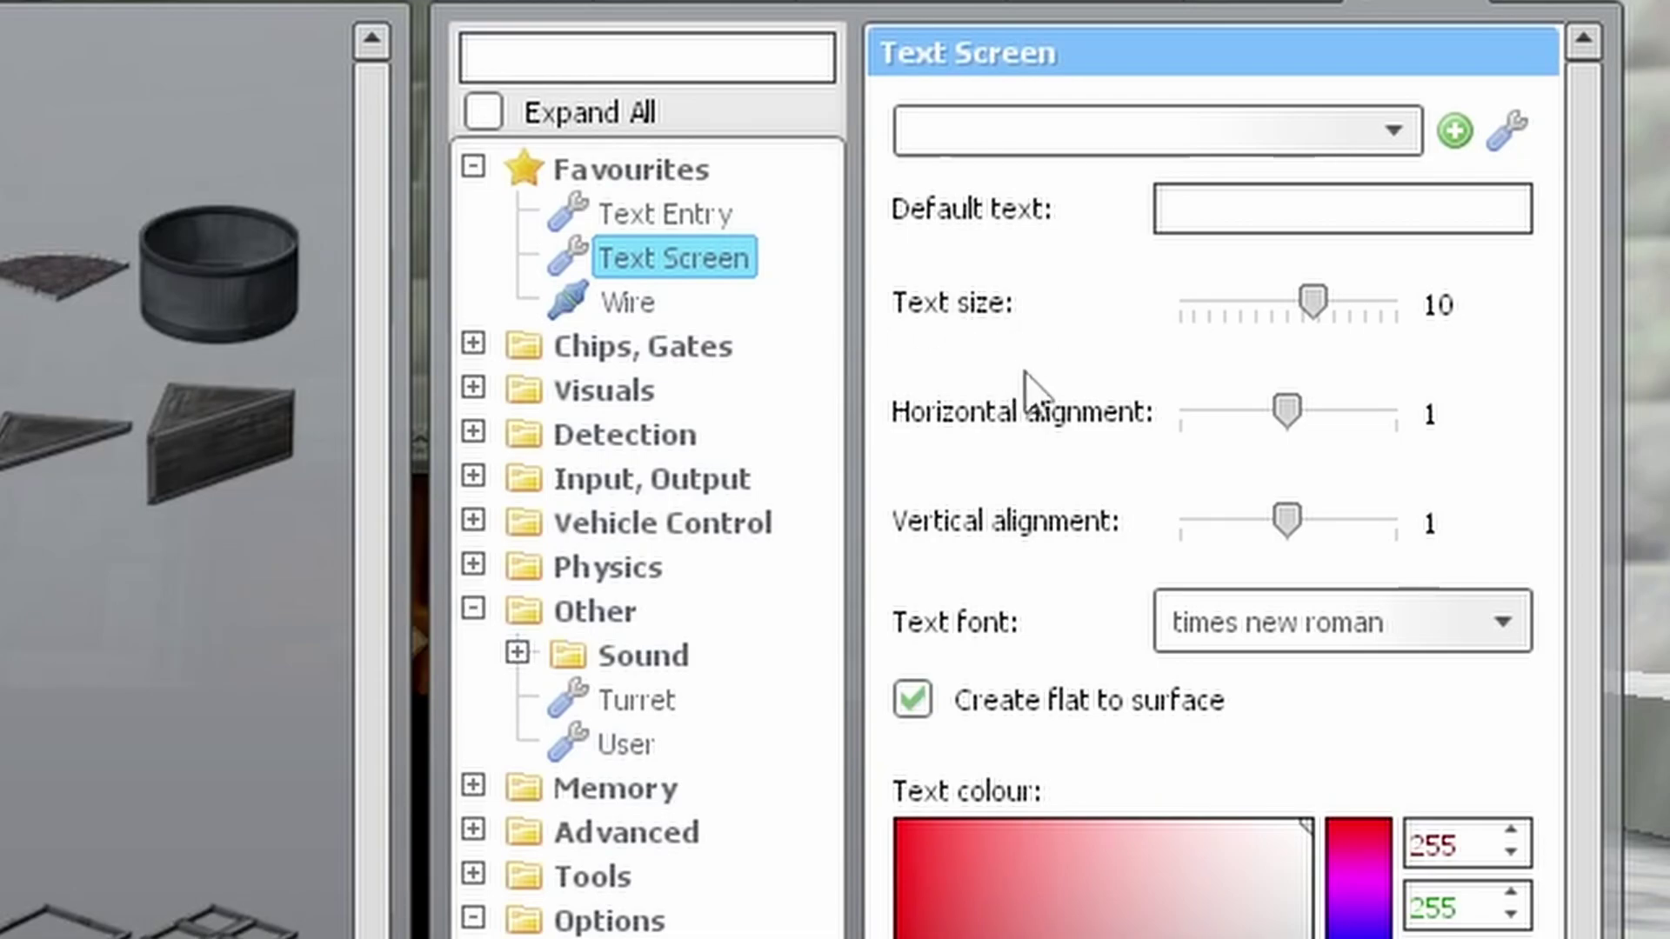
left_click(1196, 639)
left_click(1275, 682)
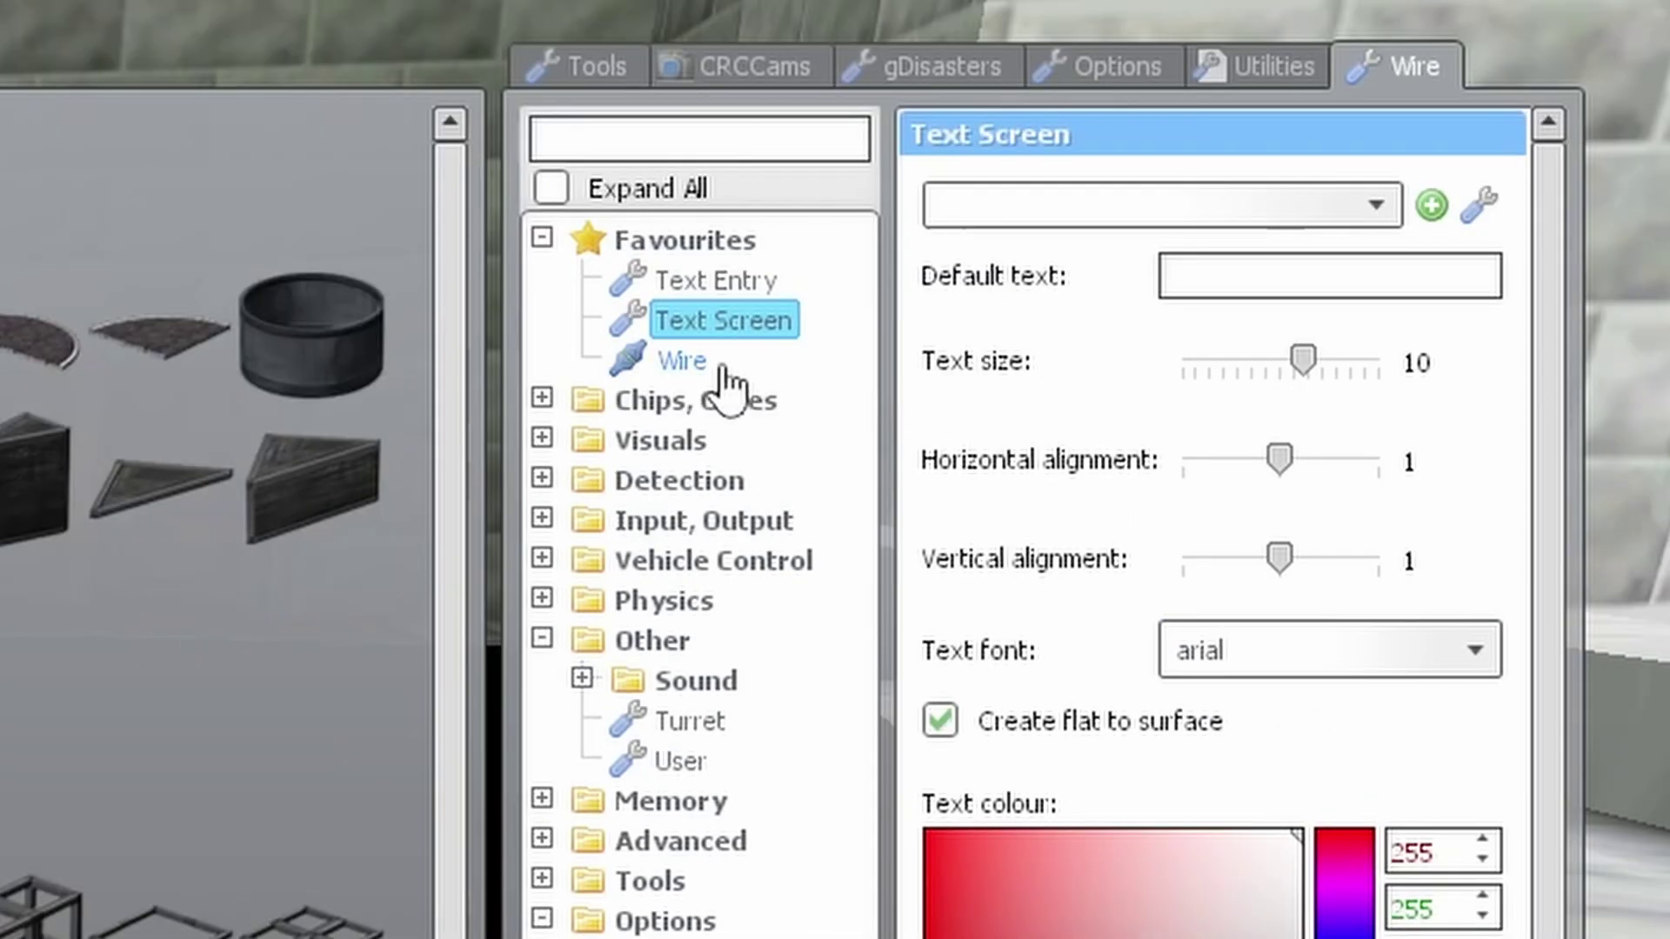
- Connect the floor screen's String input to the wall keyboard's Text [STRING] output
left_click(626, 302)
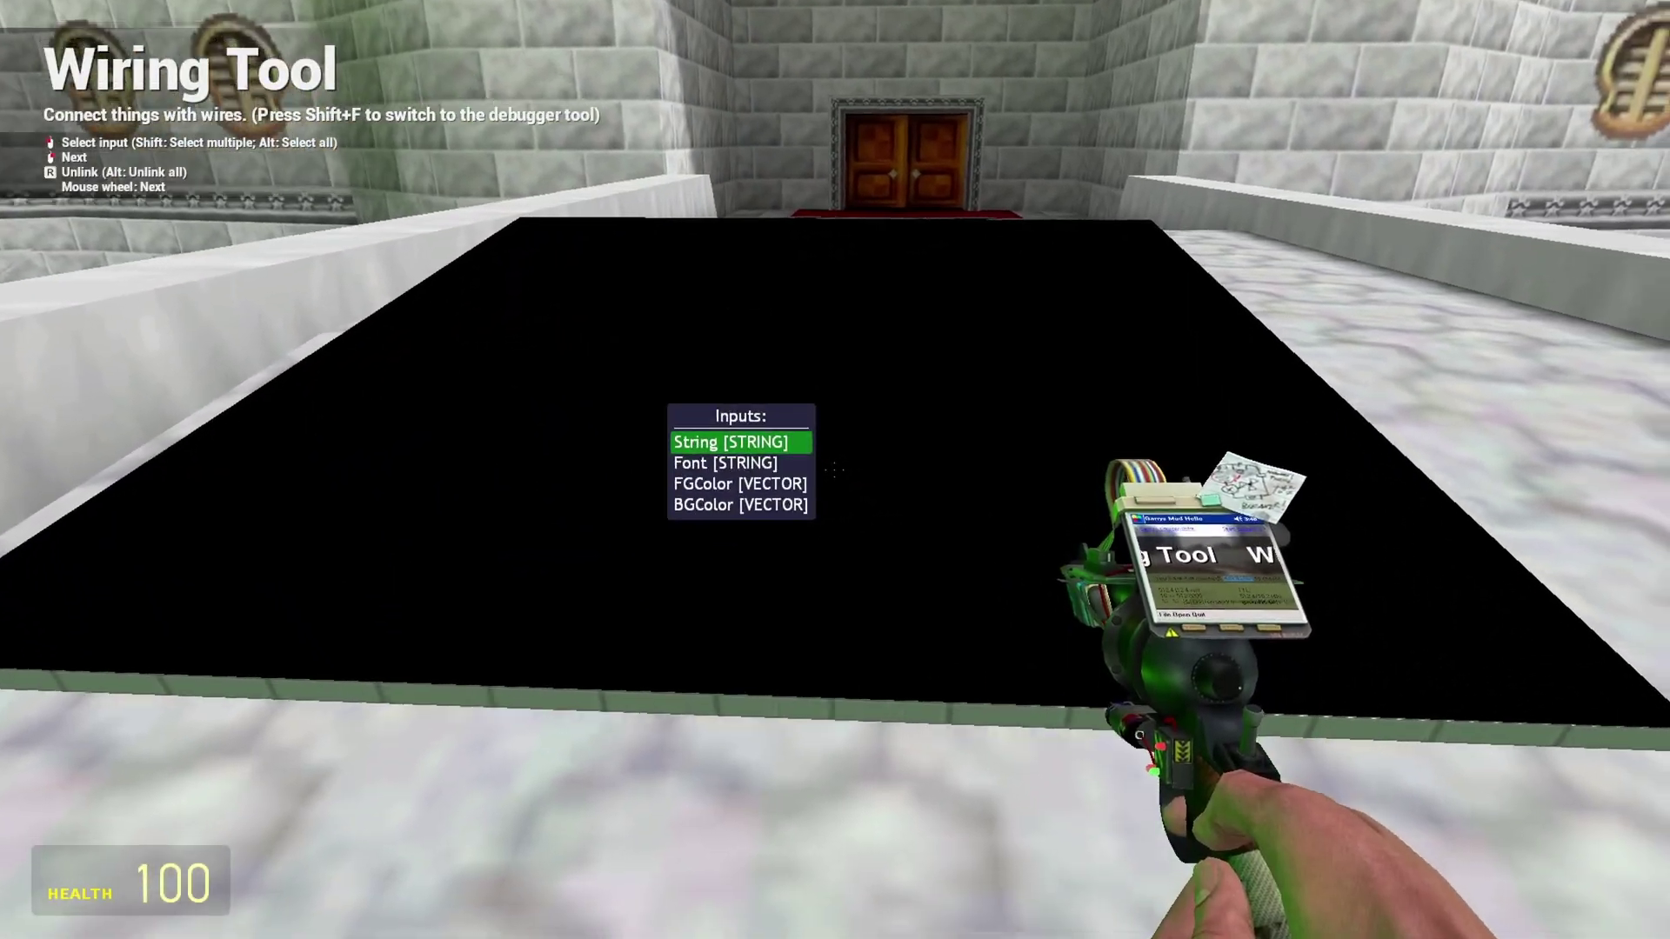
scroll(835, 470, "down", 1)
scroll(835, 470, "up", 1)
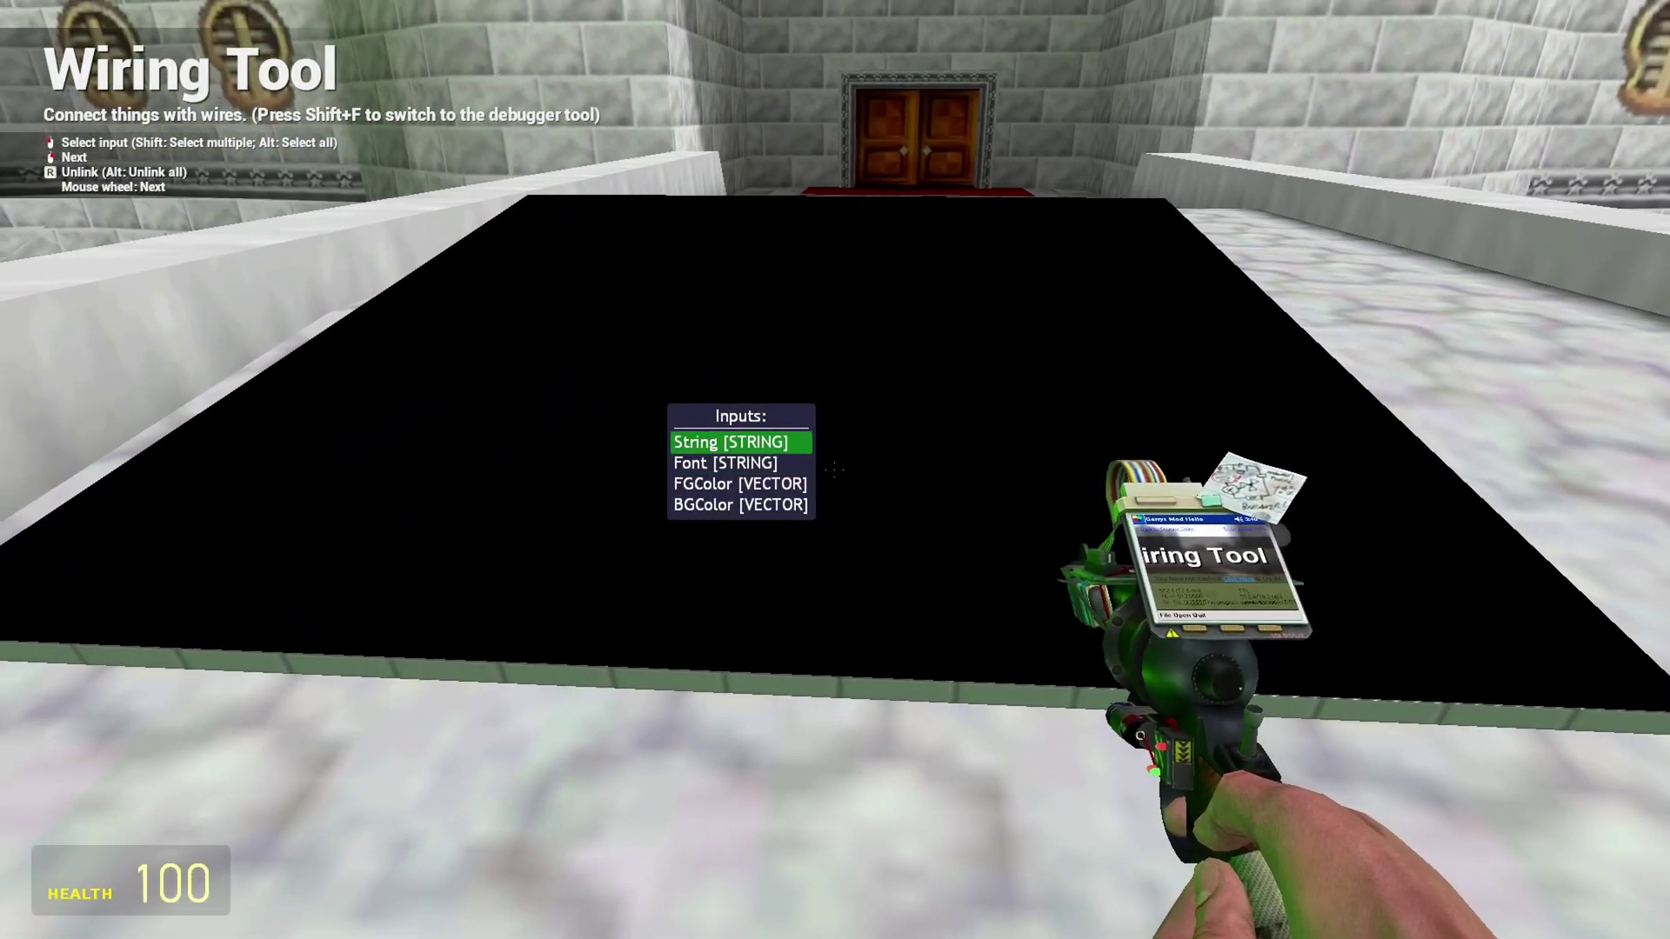
left_click(834, 470)
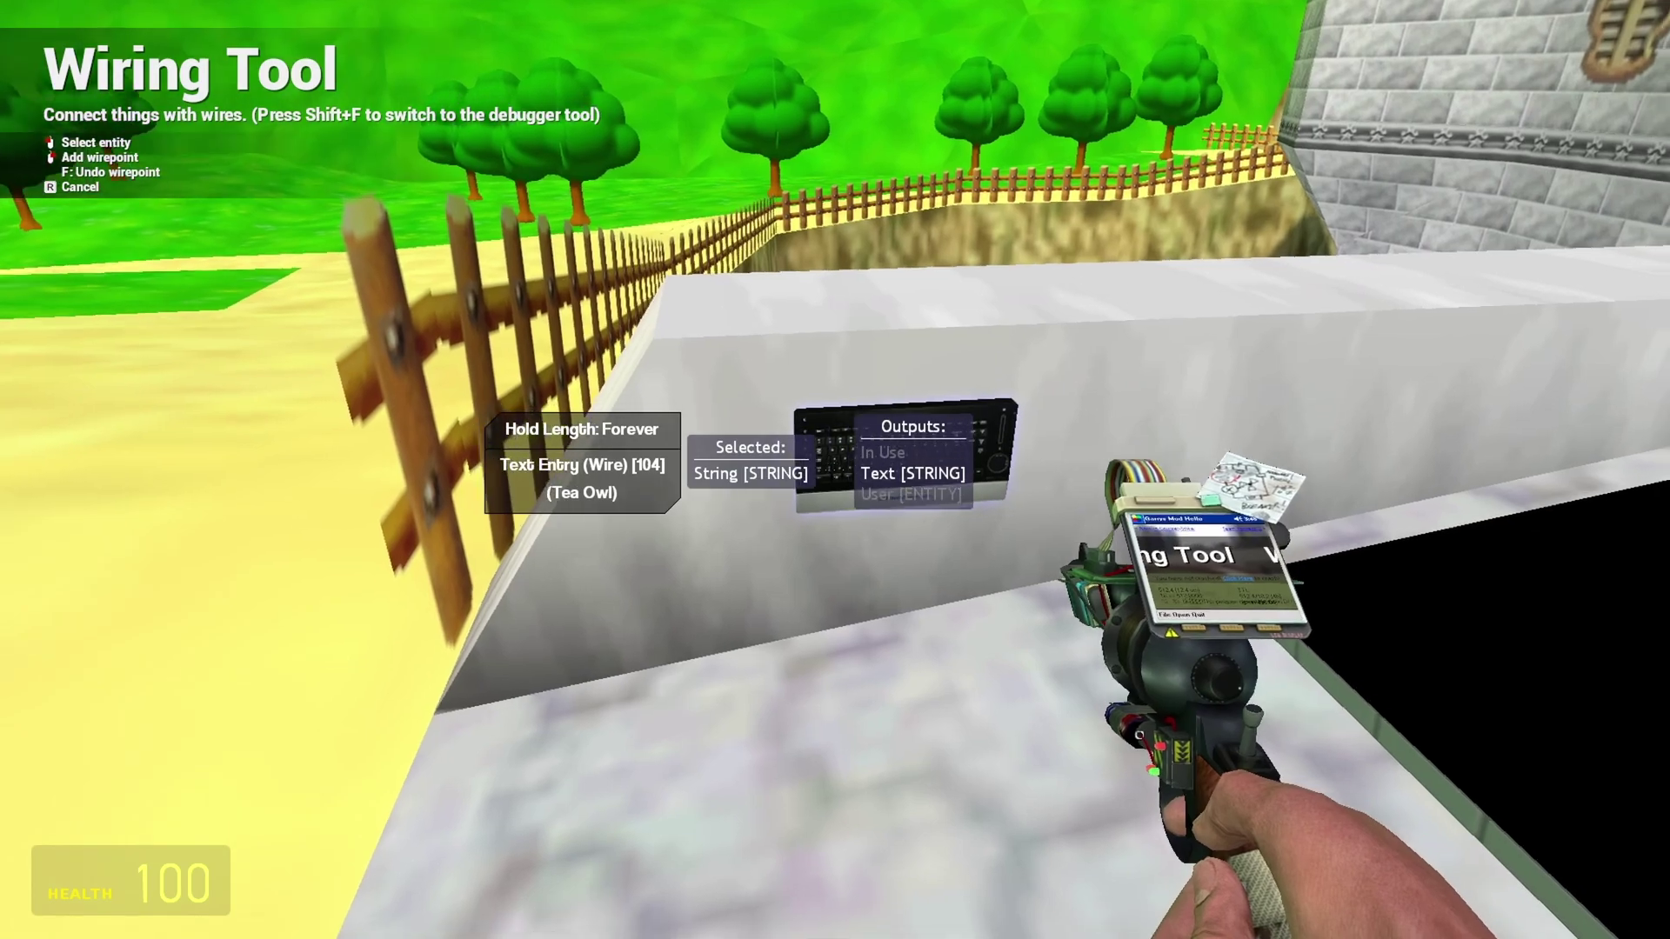
left_click(834, 470)
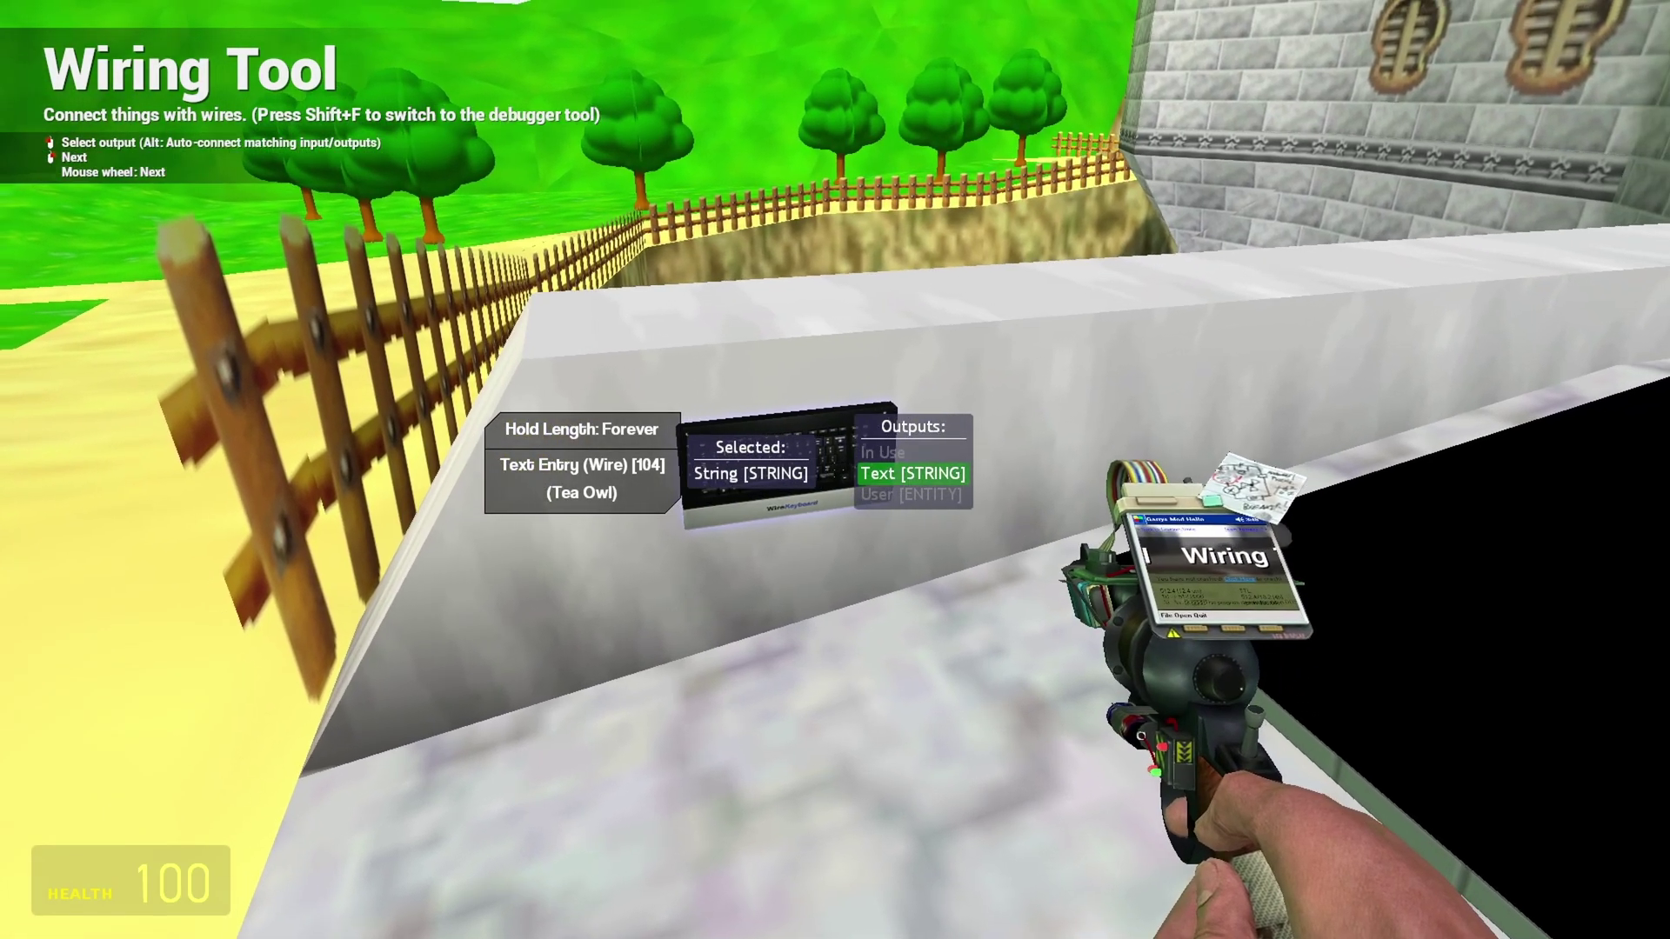
left_click(835, 469)
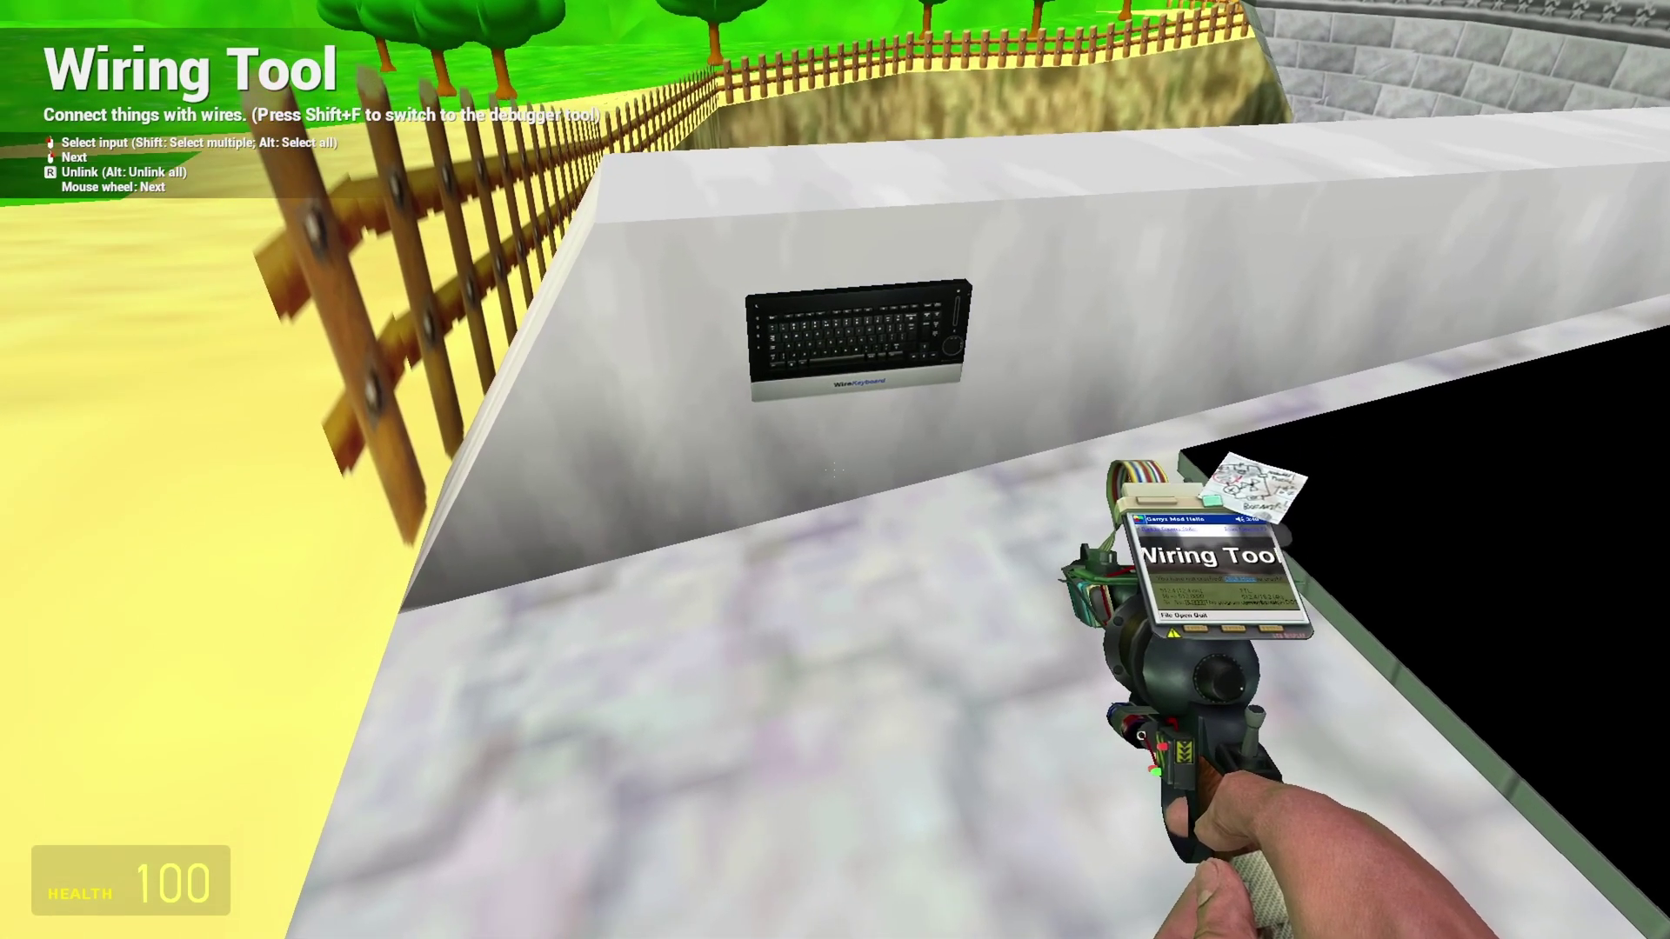
- Enter 'hey all' on the wired keyboard so the screen displays it
key("1")
key("e")
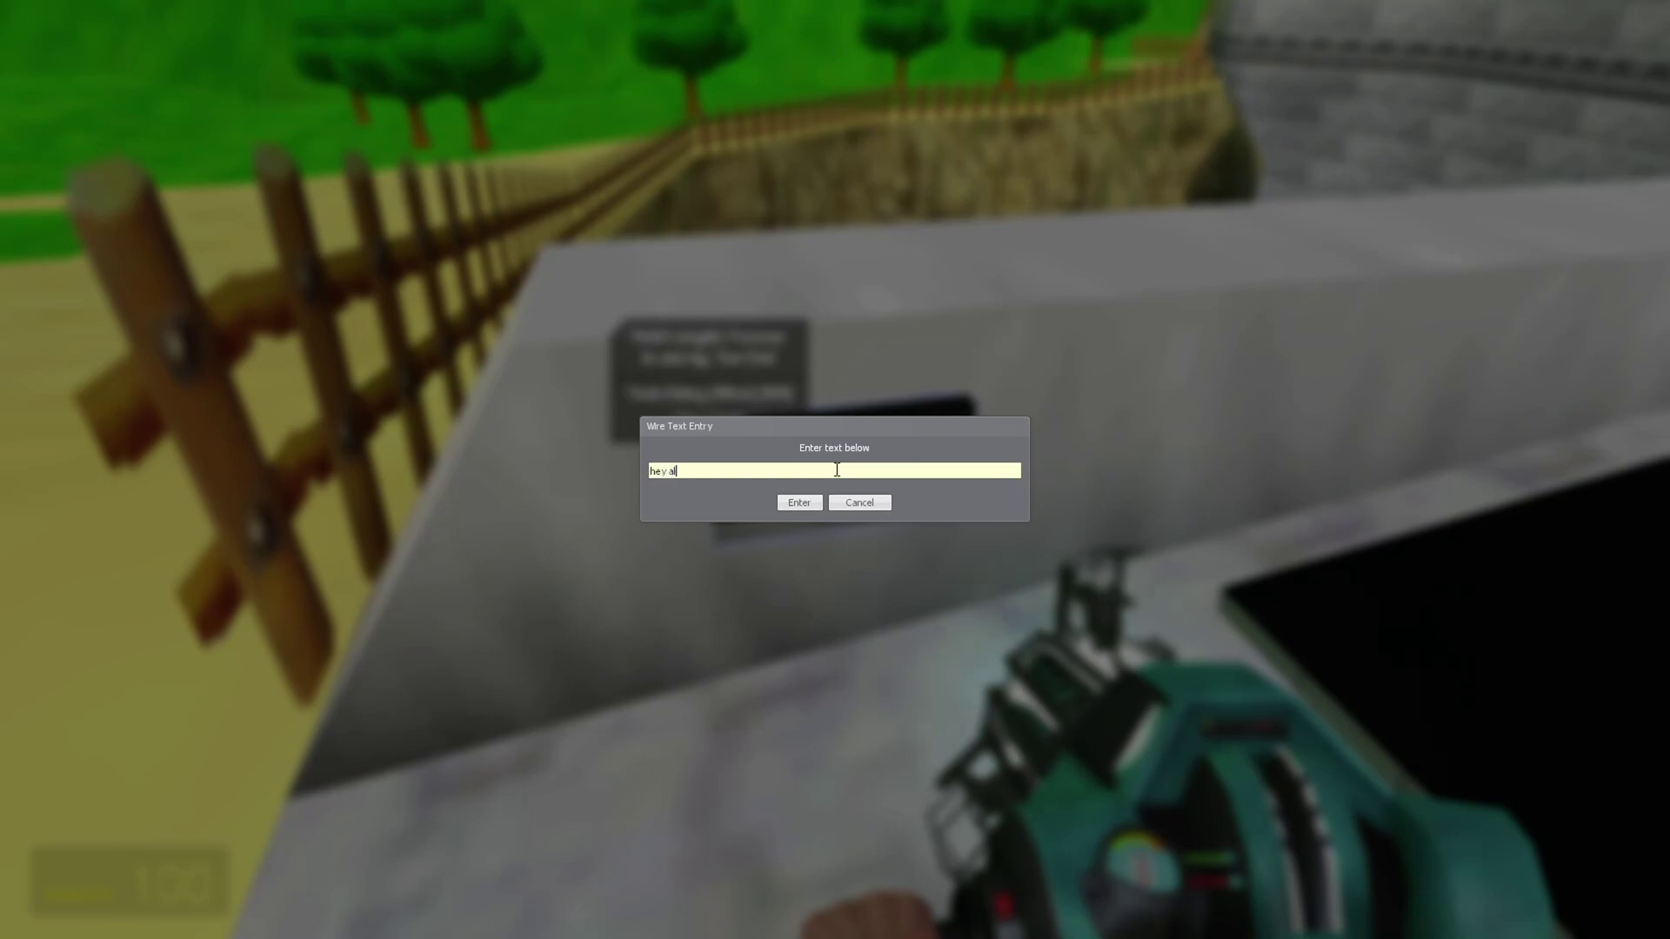
left_click(800, 503)
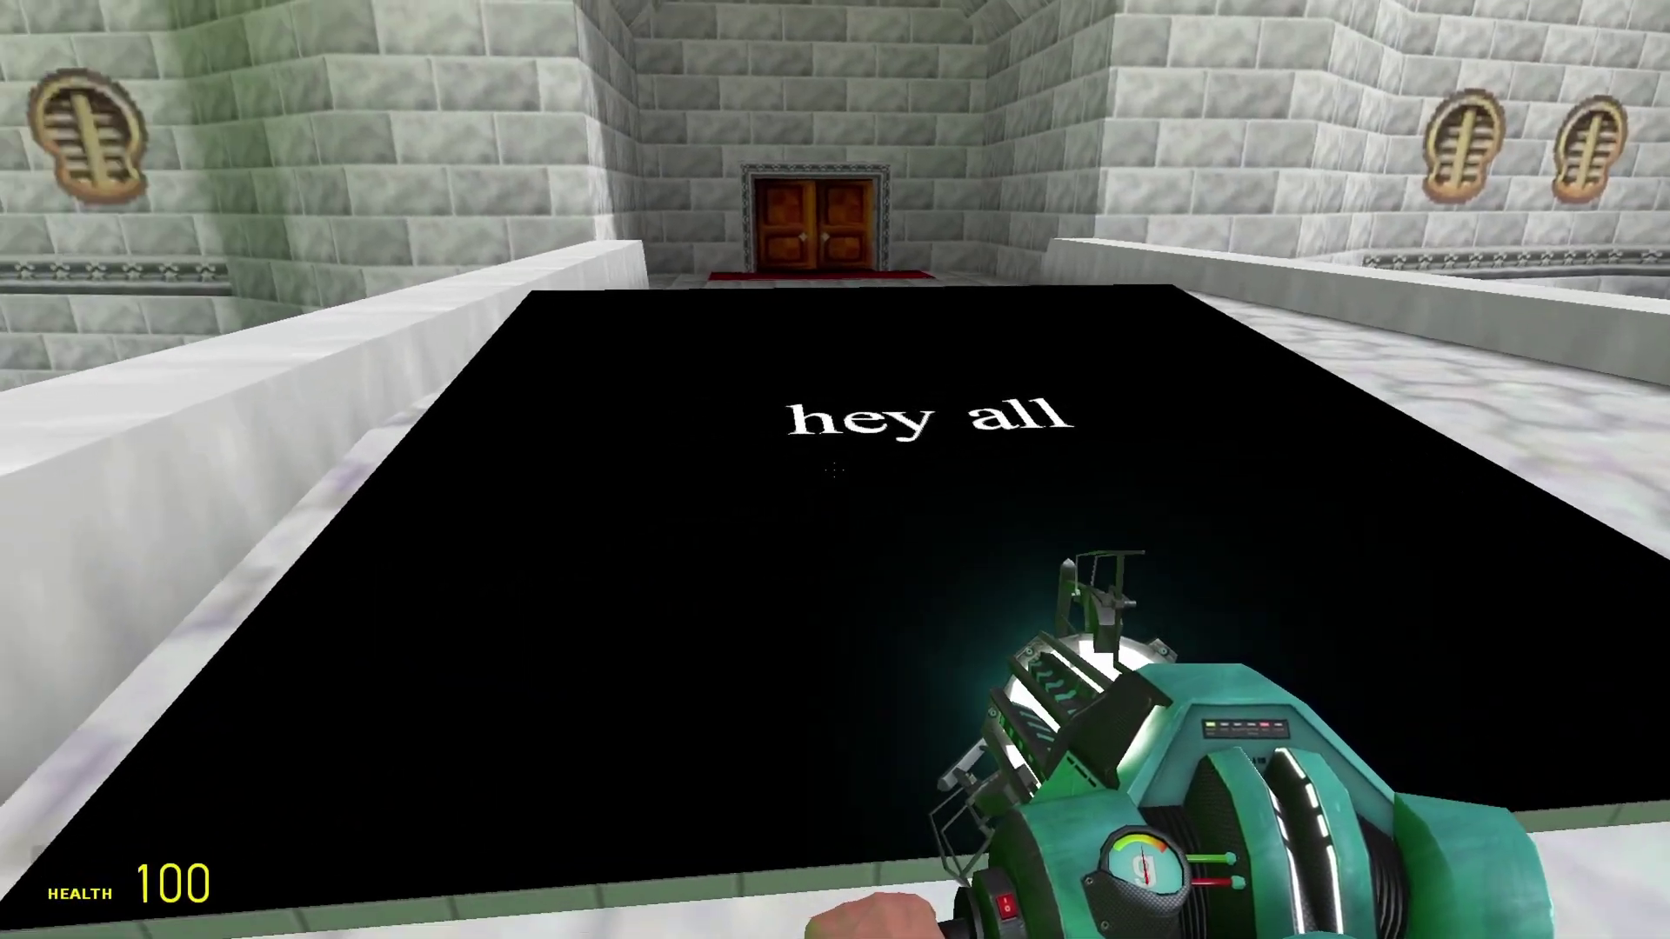
- Rotate the 'hey all' screen upright with the physics gun and freeze it in place
left_click(835, 470)
key("e")
right_click(836, 470)
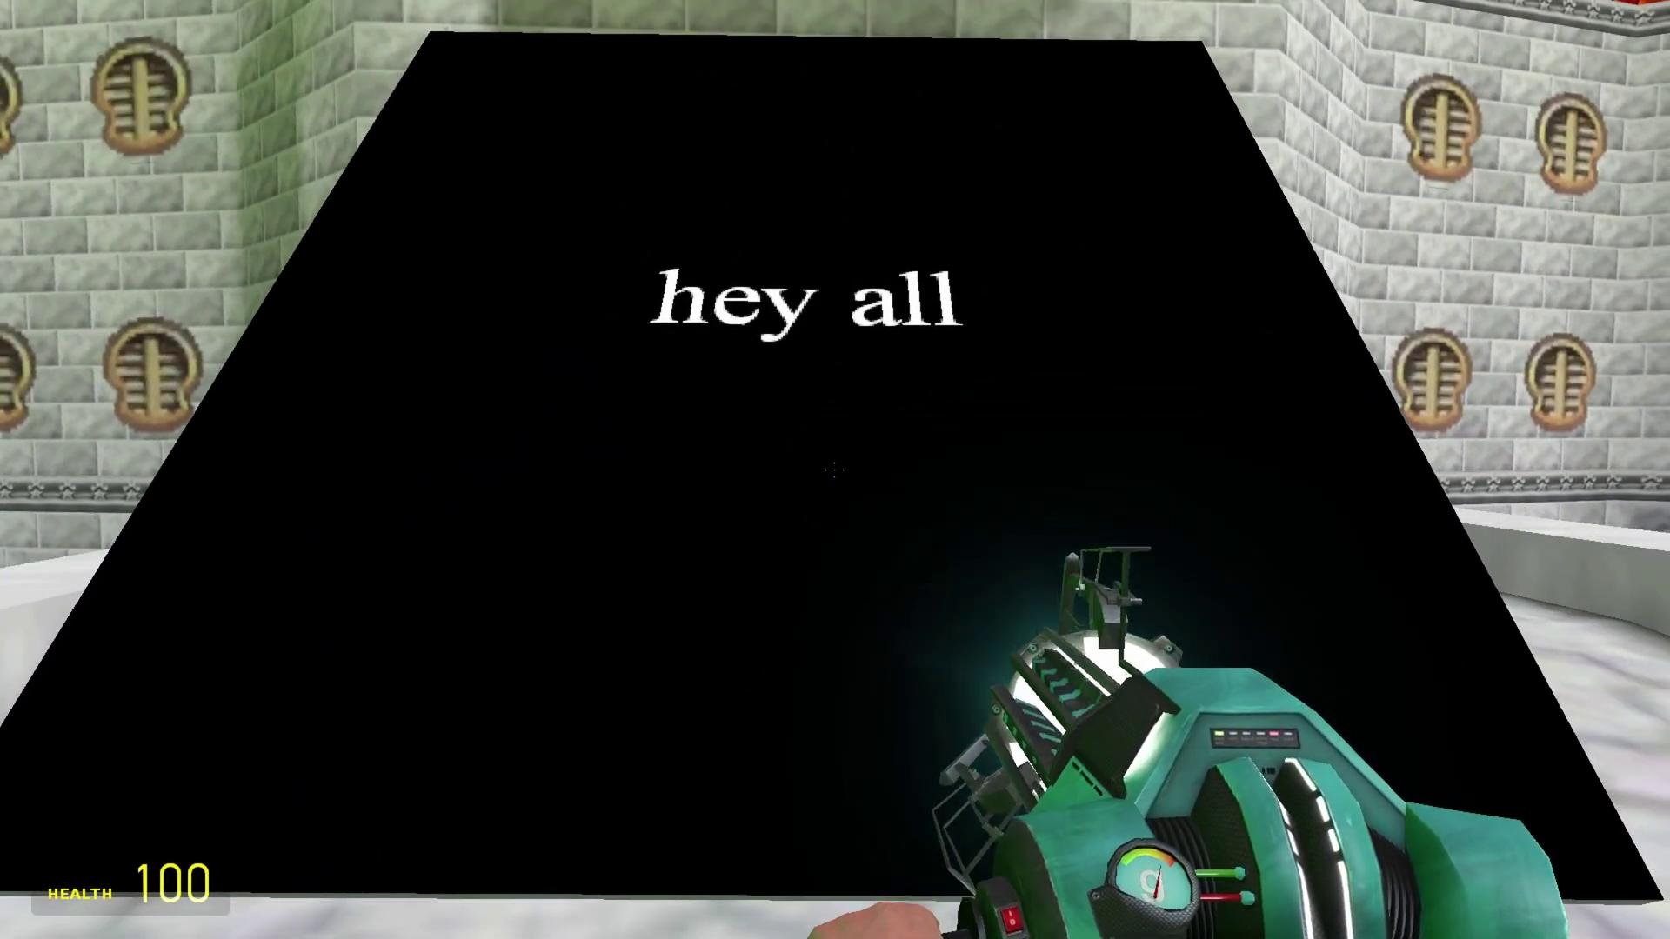
key("s")
left_click(835, 470)
key("e")
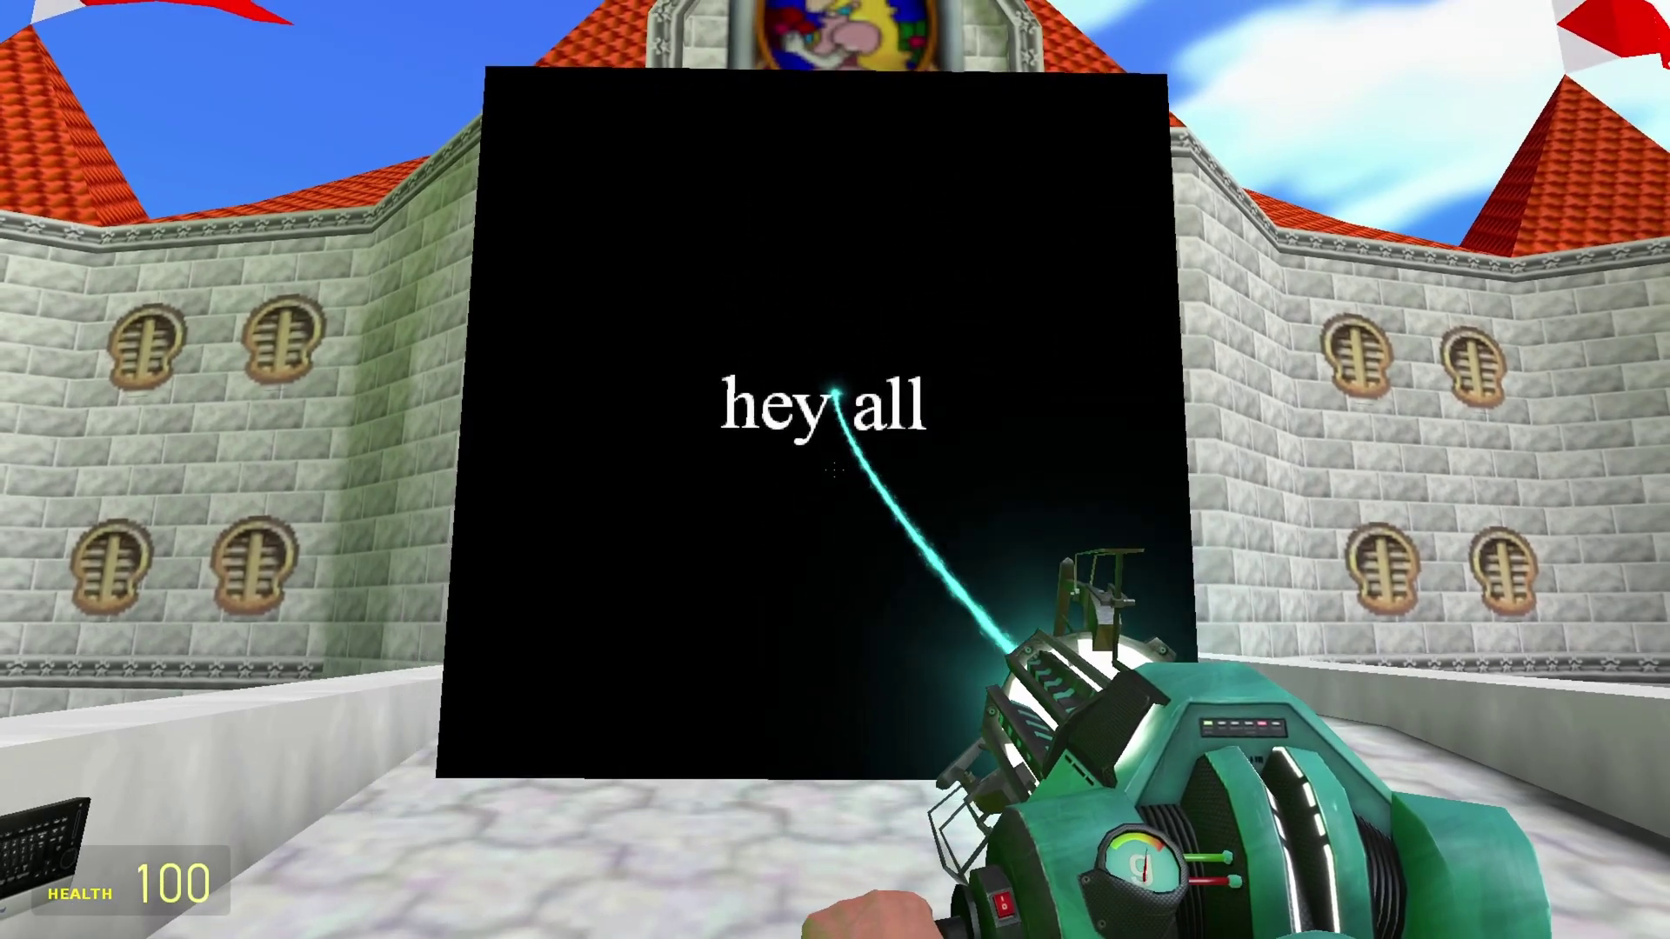
right_click(835, 469)
key("s")
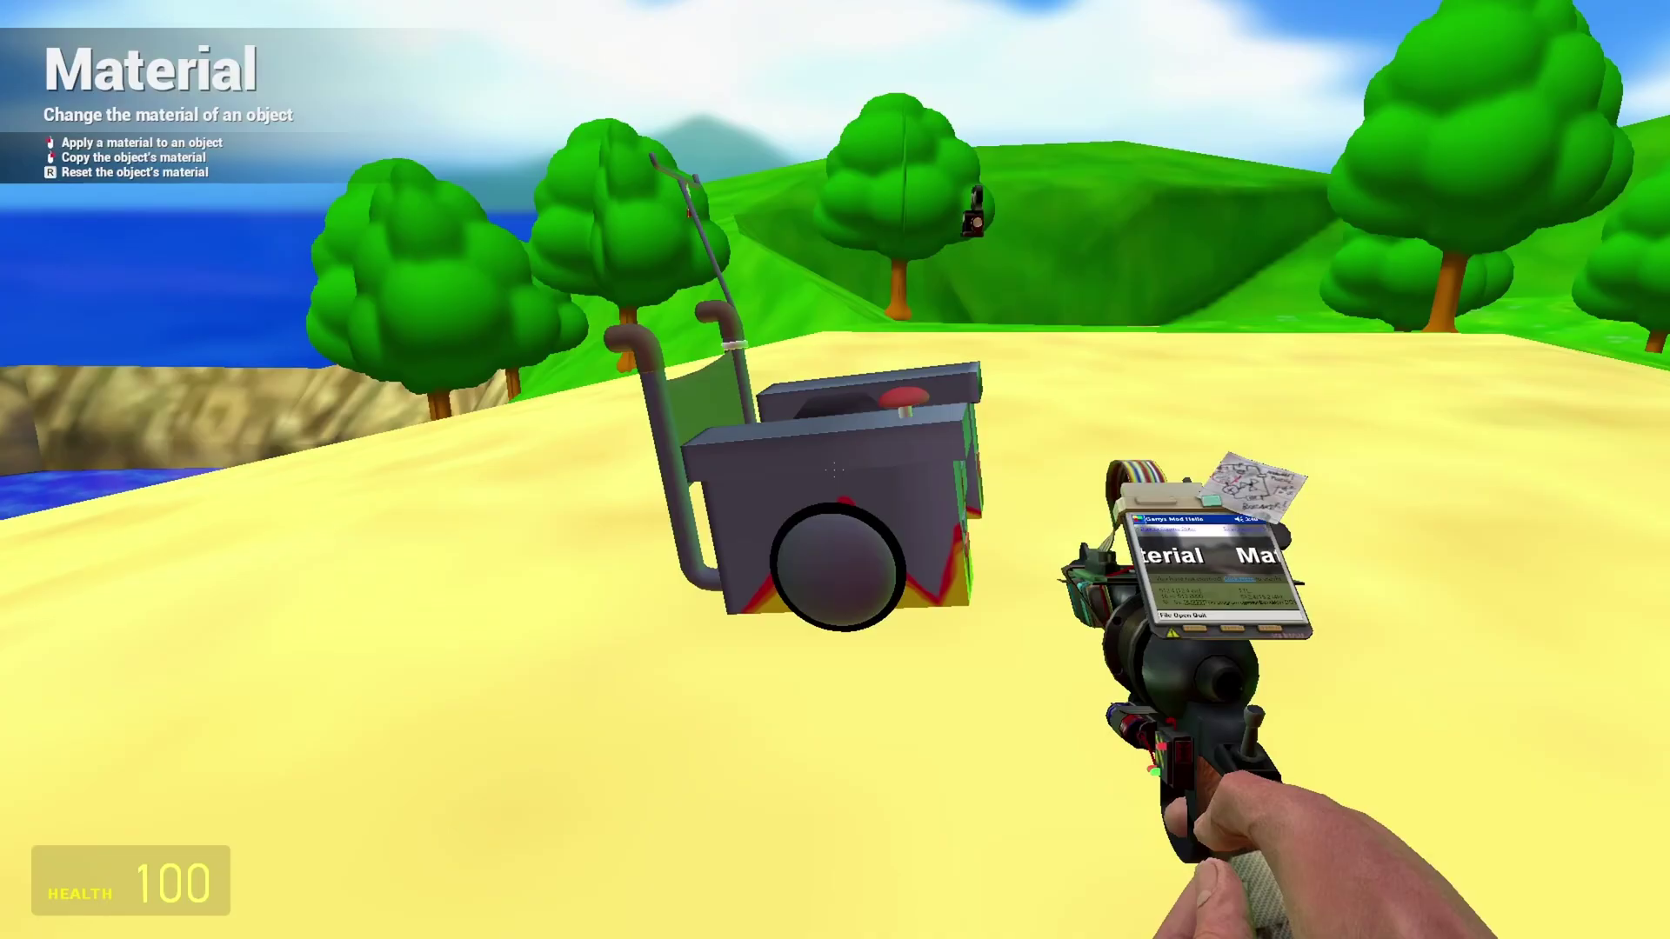
- Apply the Material tool to the cart and scroll the texture list looking for wood planks
left_click(835, 469)
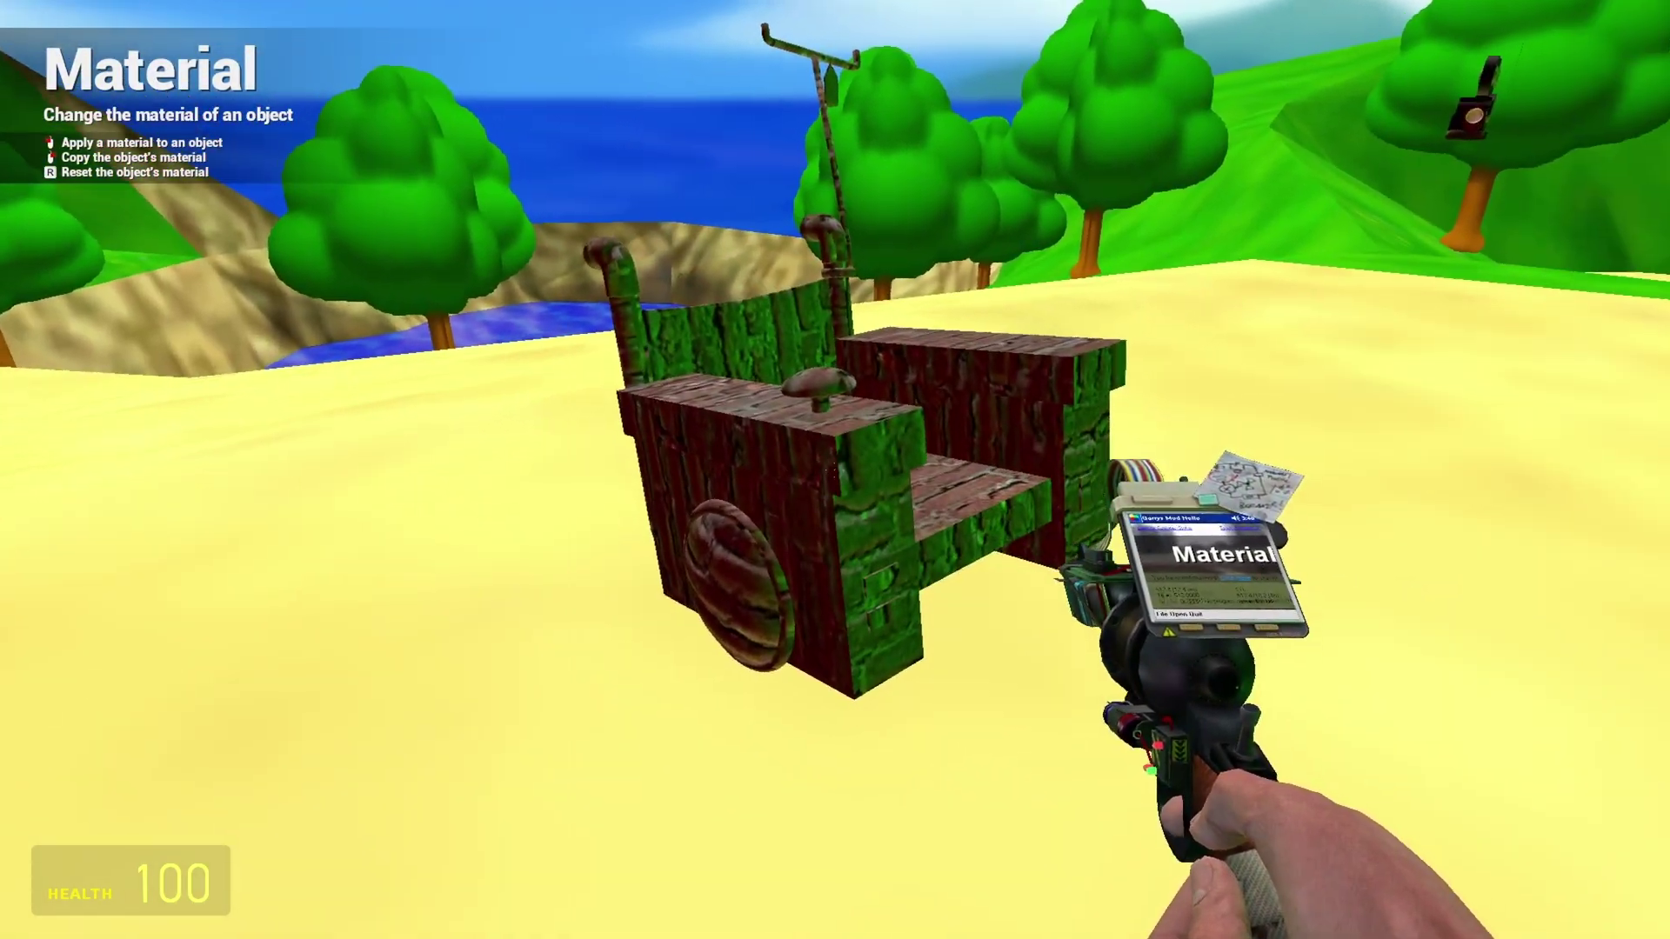
key("q")
scroll(1427, 418, "down", 10)
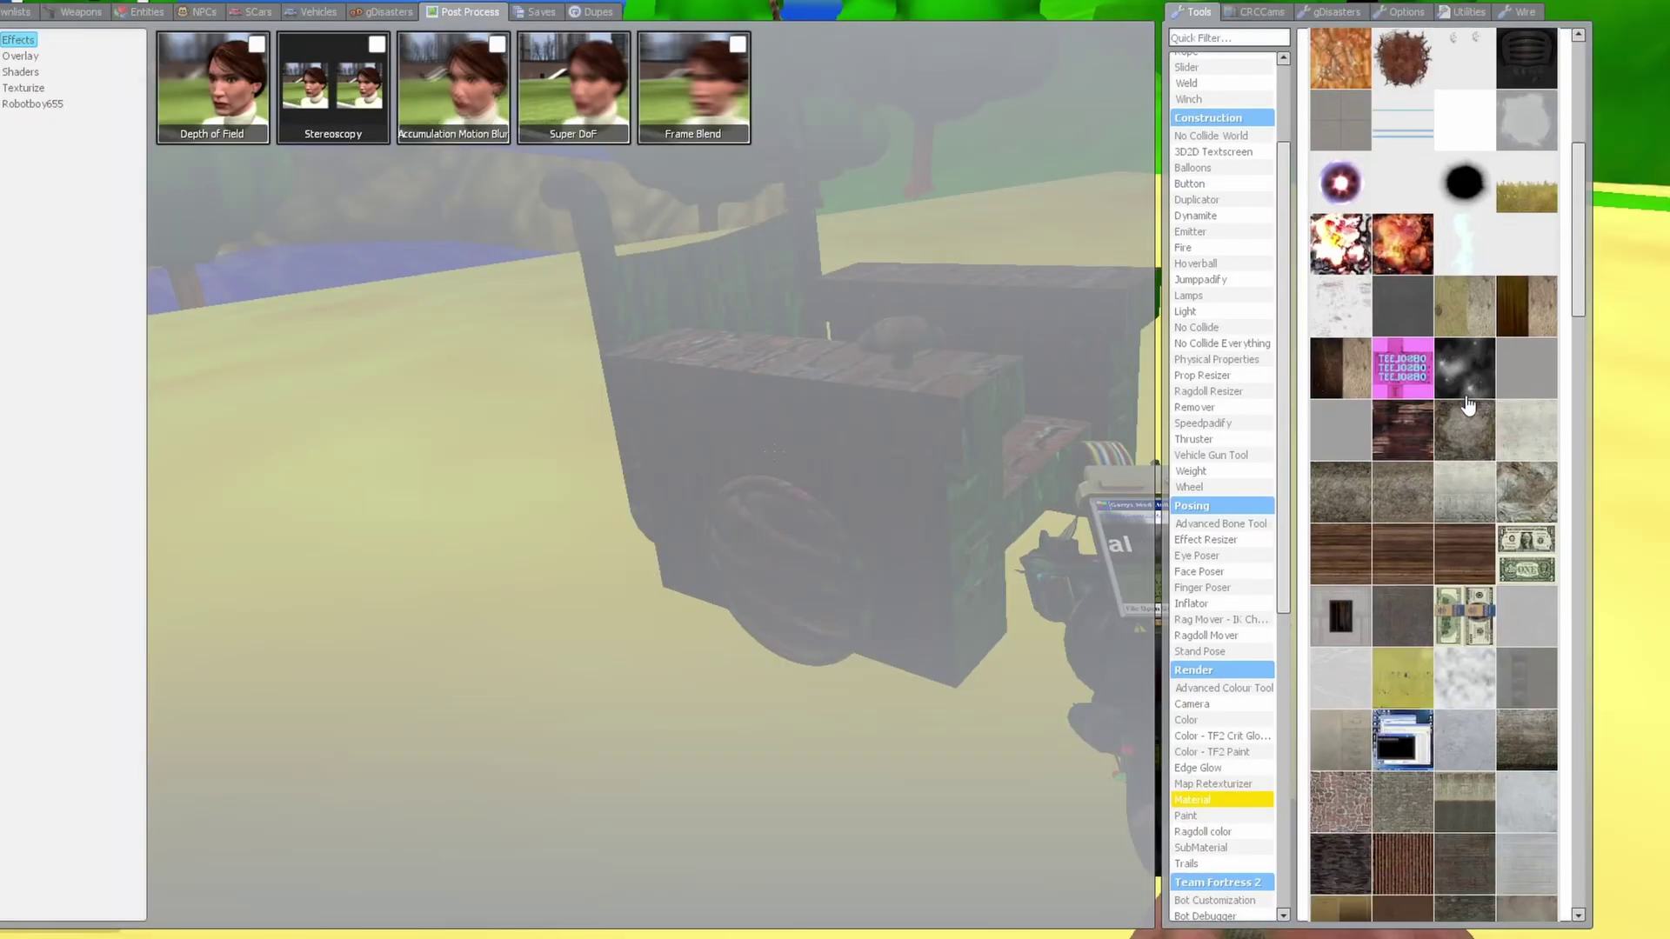
scroll(1470, 398, "down", 3)
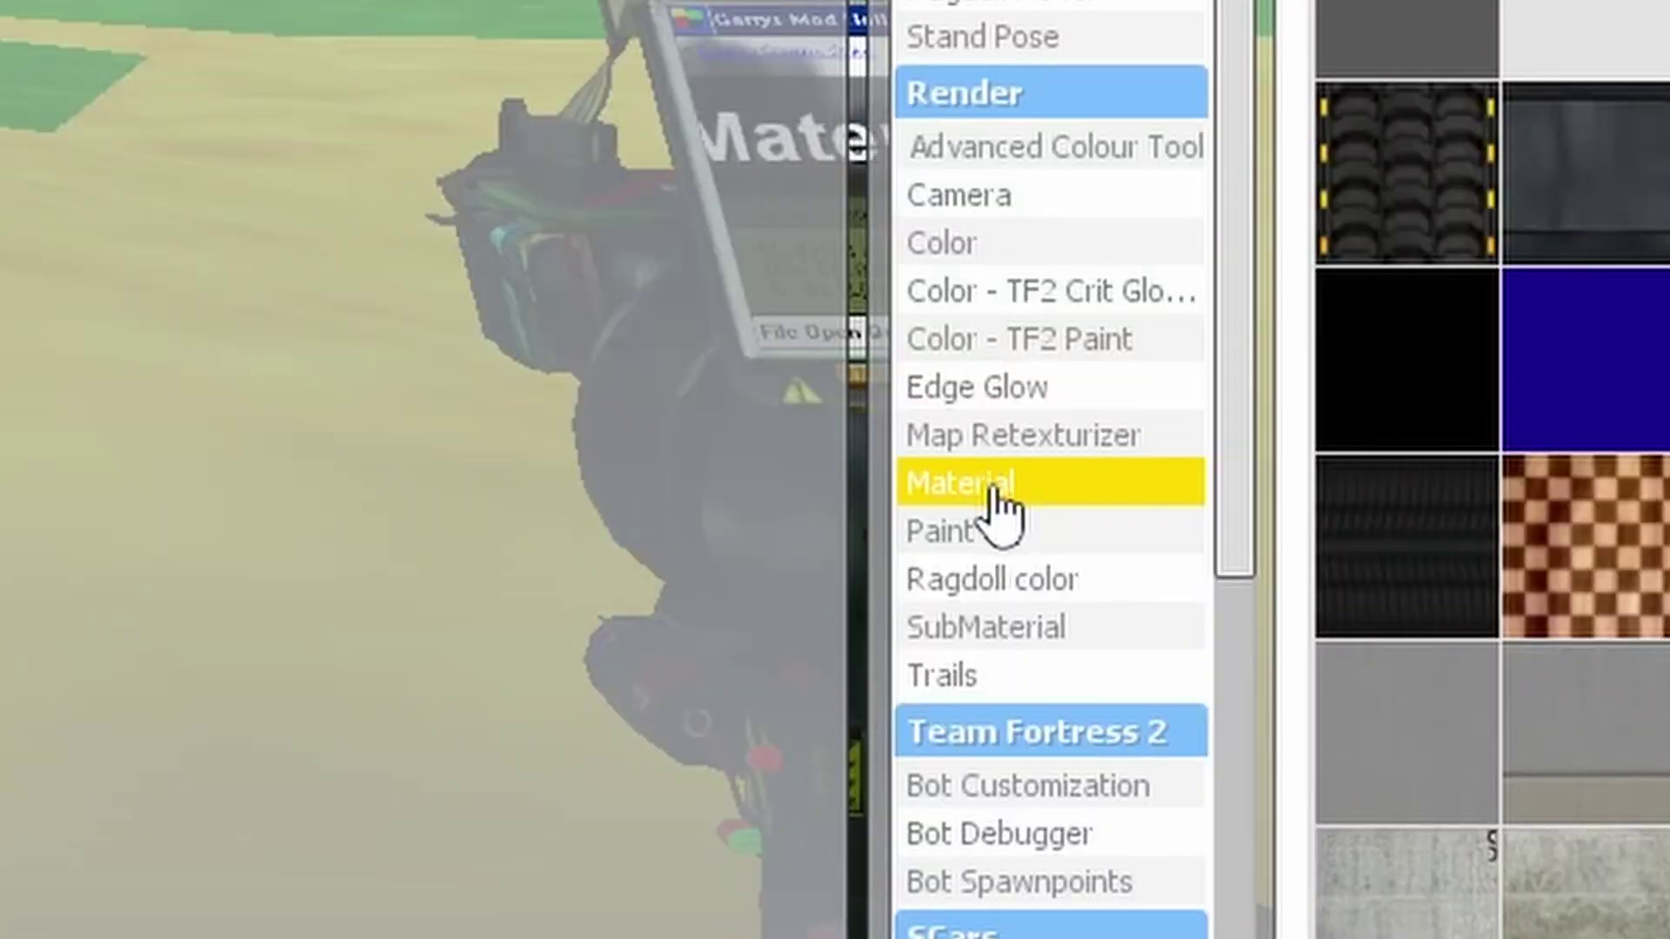
- Select the SubMaterial tool, approach the character, and pick models/weapons/v_slam/new light1
left_click(1185, 849)
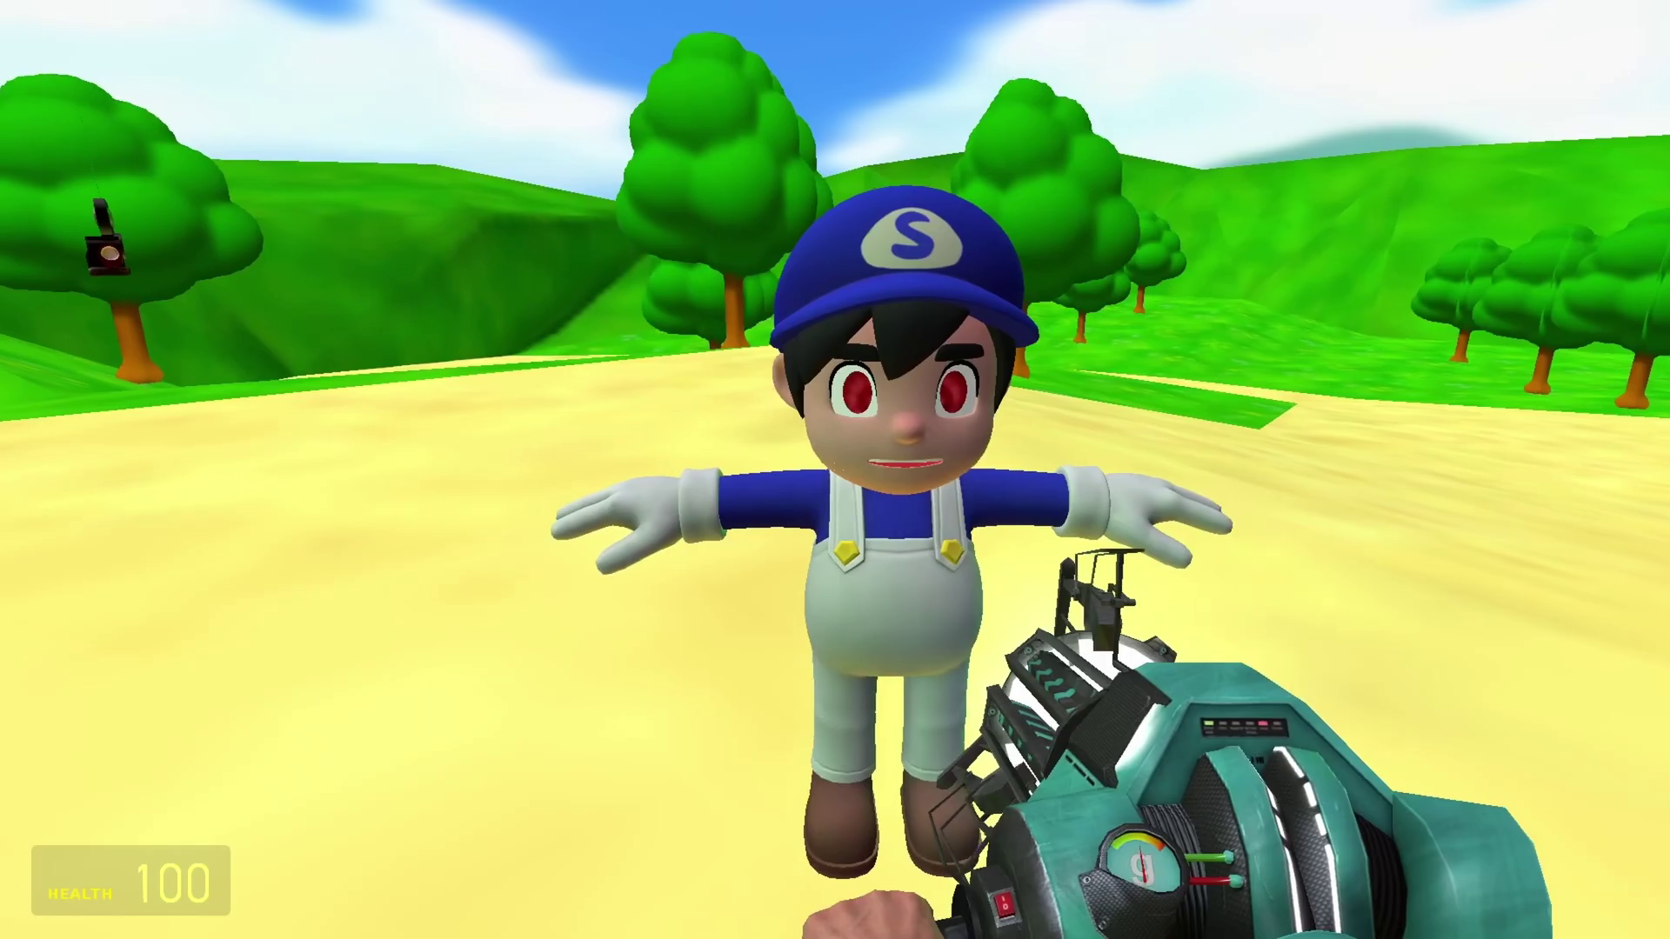
key("w")
key("d")
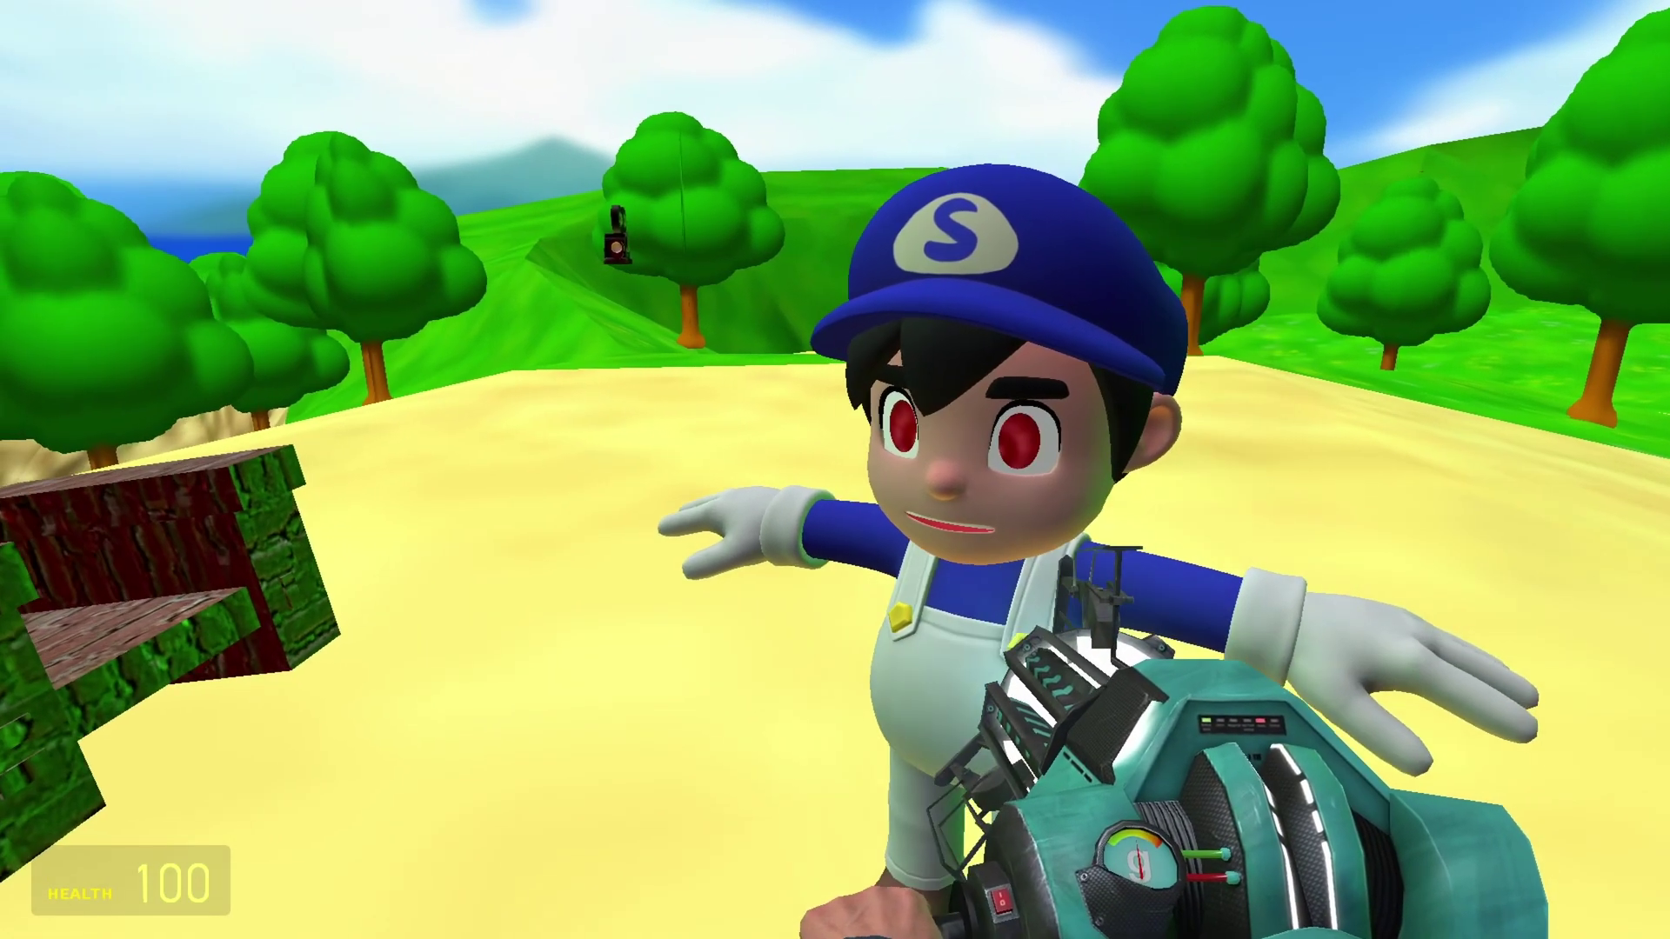
key("s")
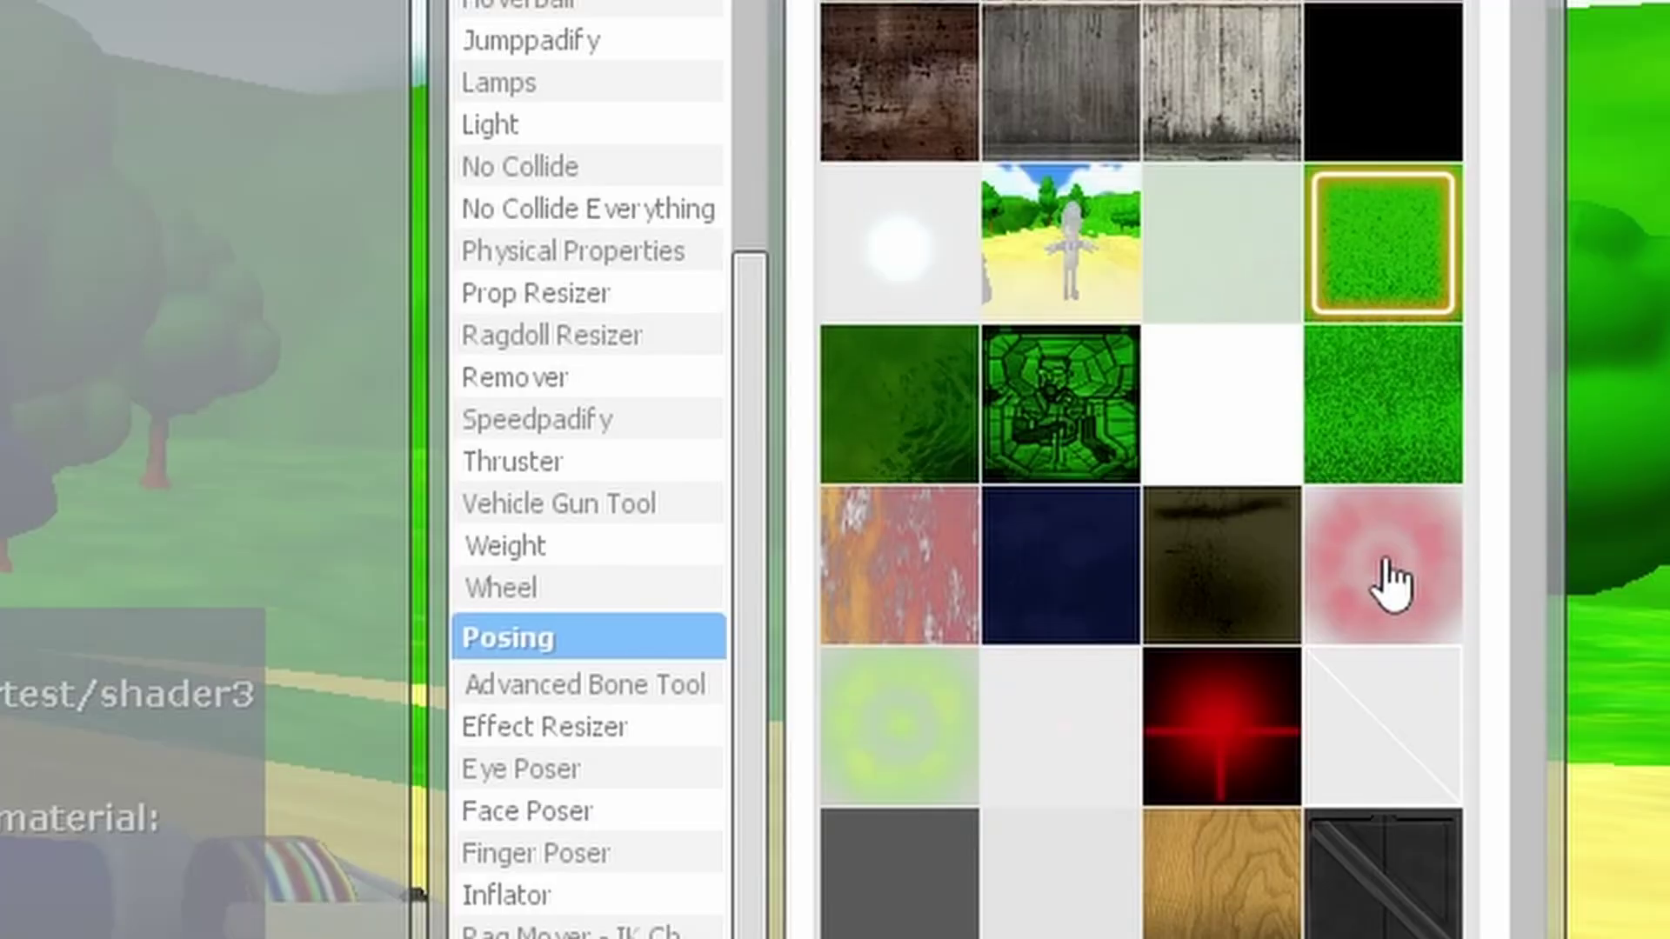
left_click(1392, 588)
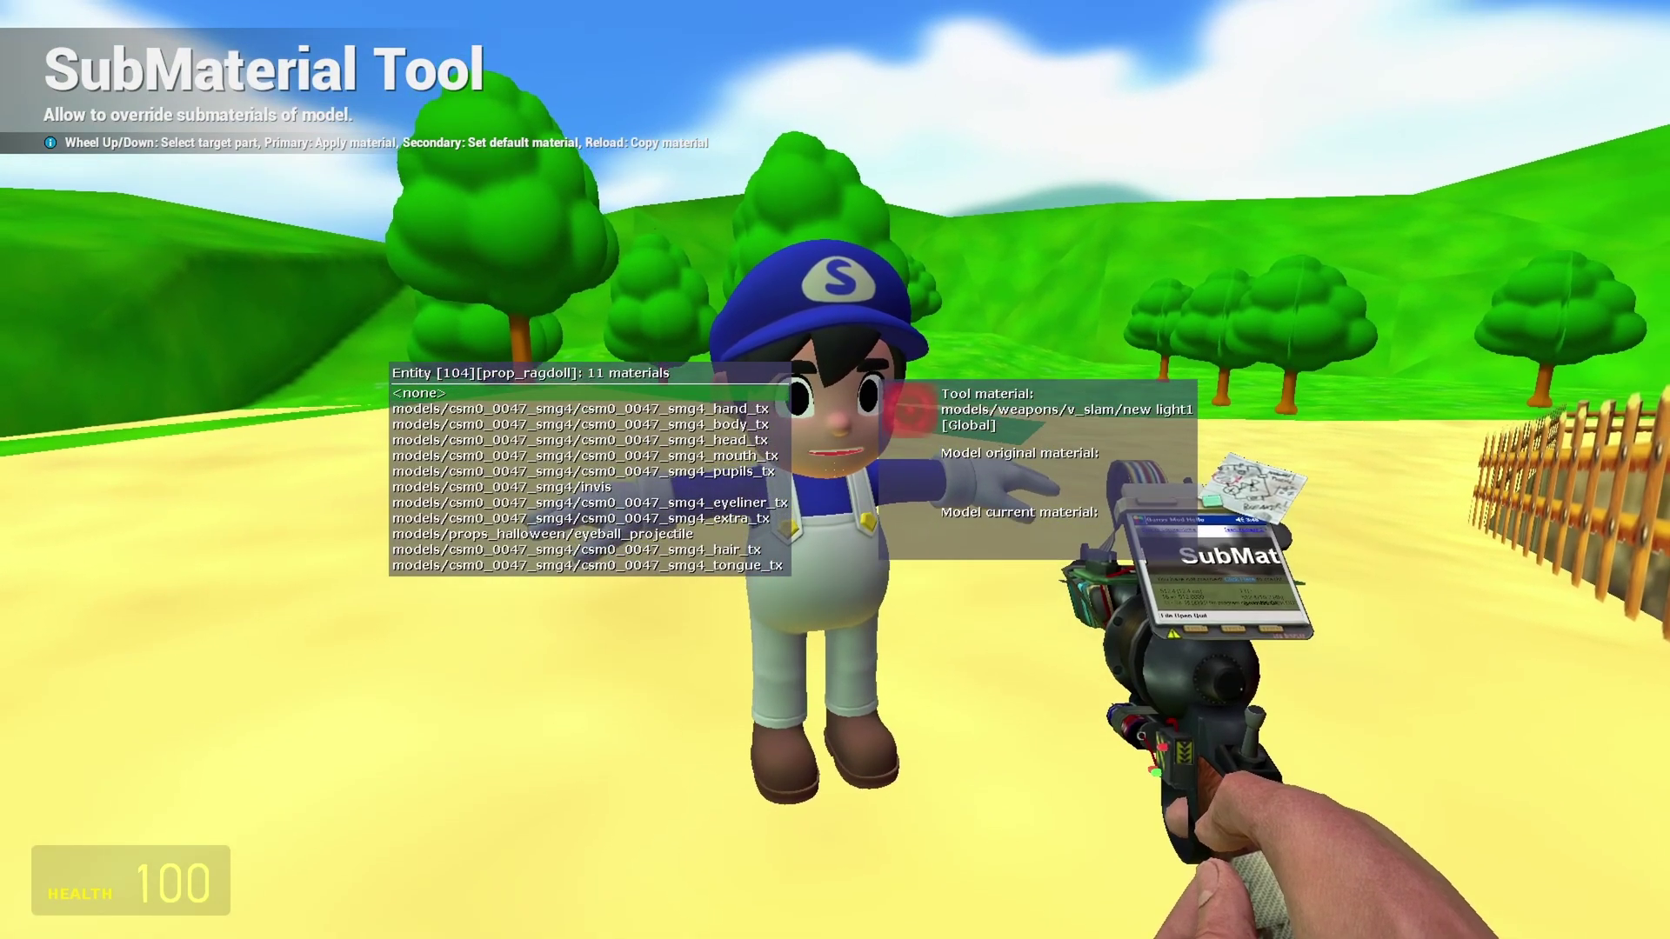
- Select pupils_tx, apply new light1 to turn the eyes red, then reset it to default
scroll(835, 470, "down", 2)
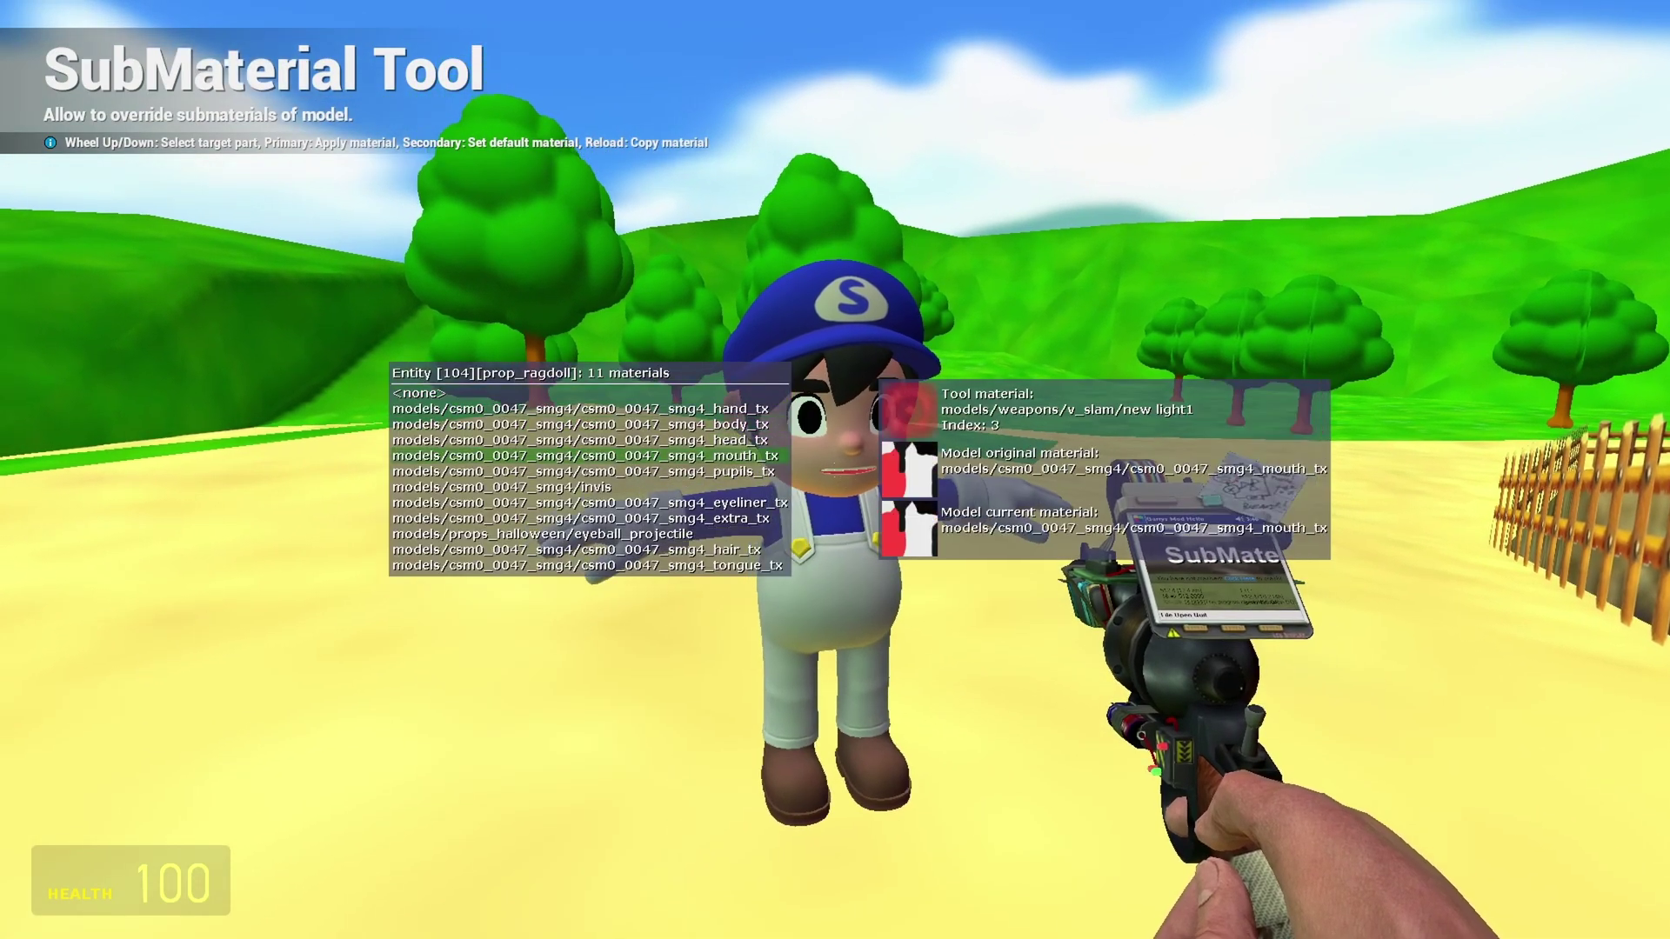
scroll(835, 470, "down", 4)
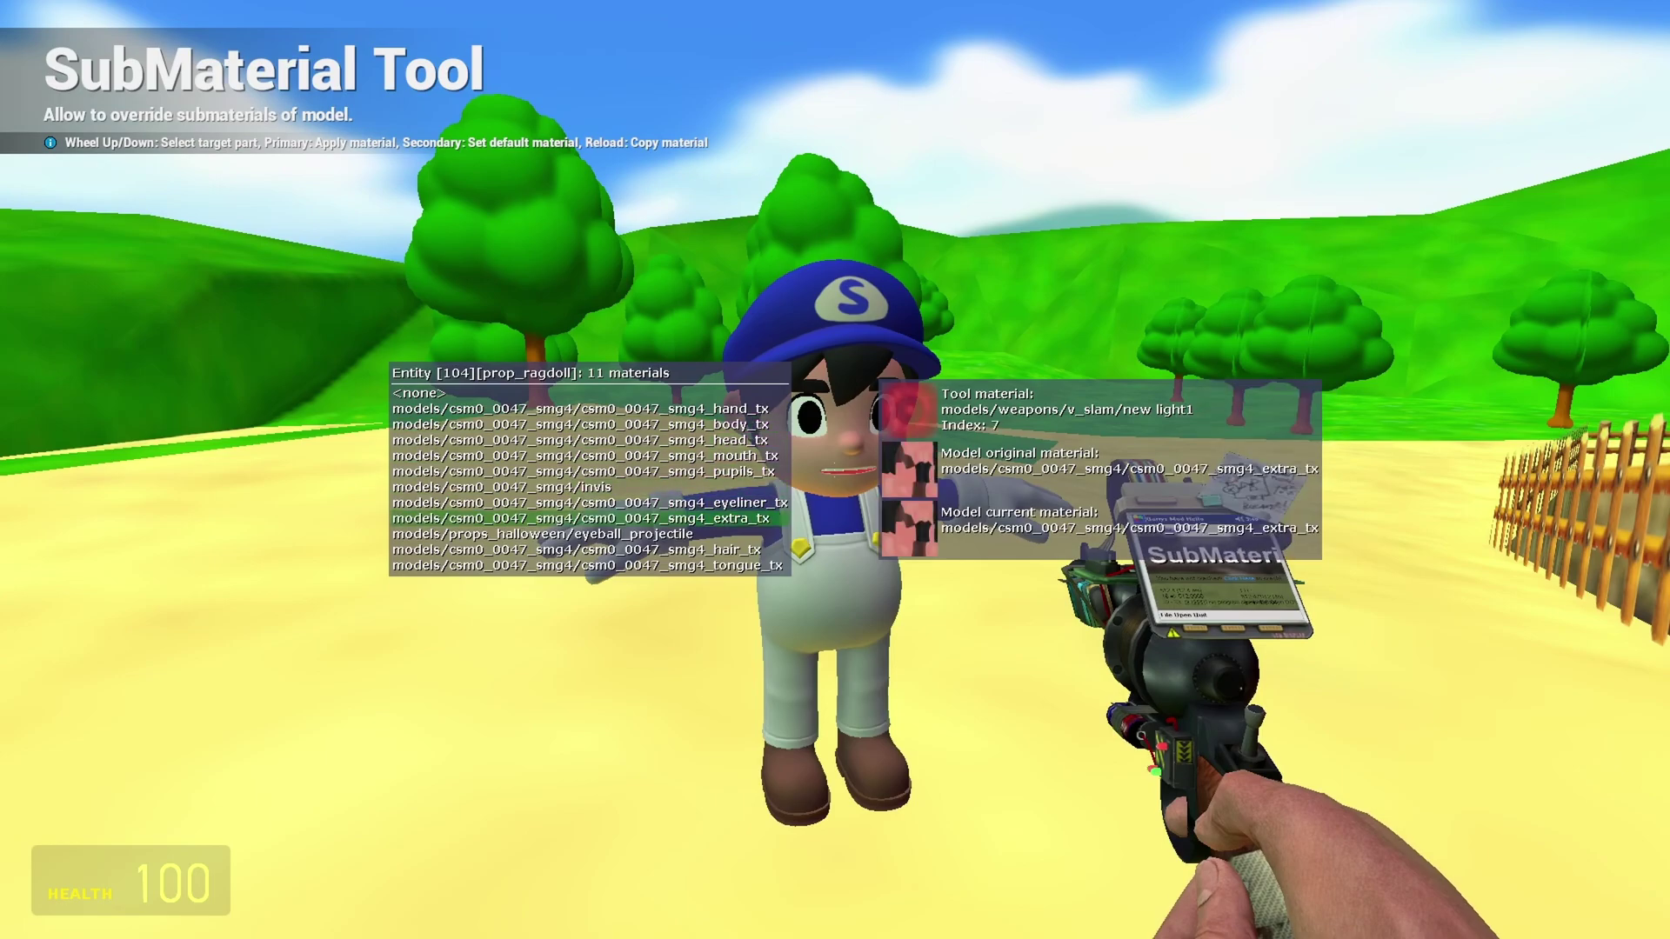
scroll(835, 469, "up", 2)
scroll(835, 470, "up", 2)
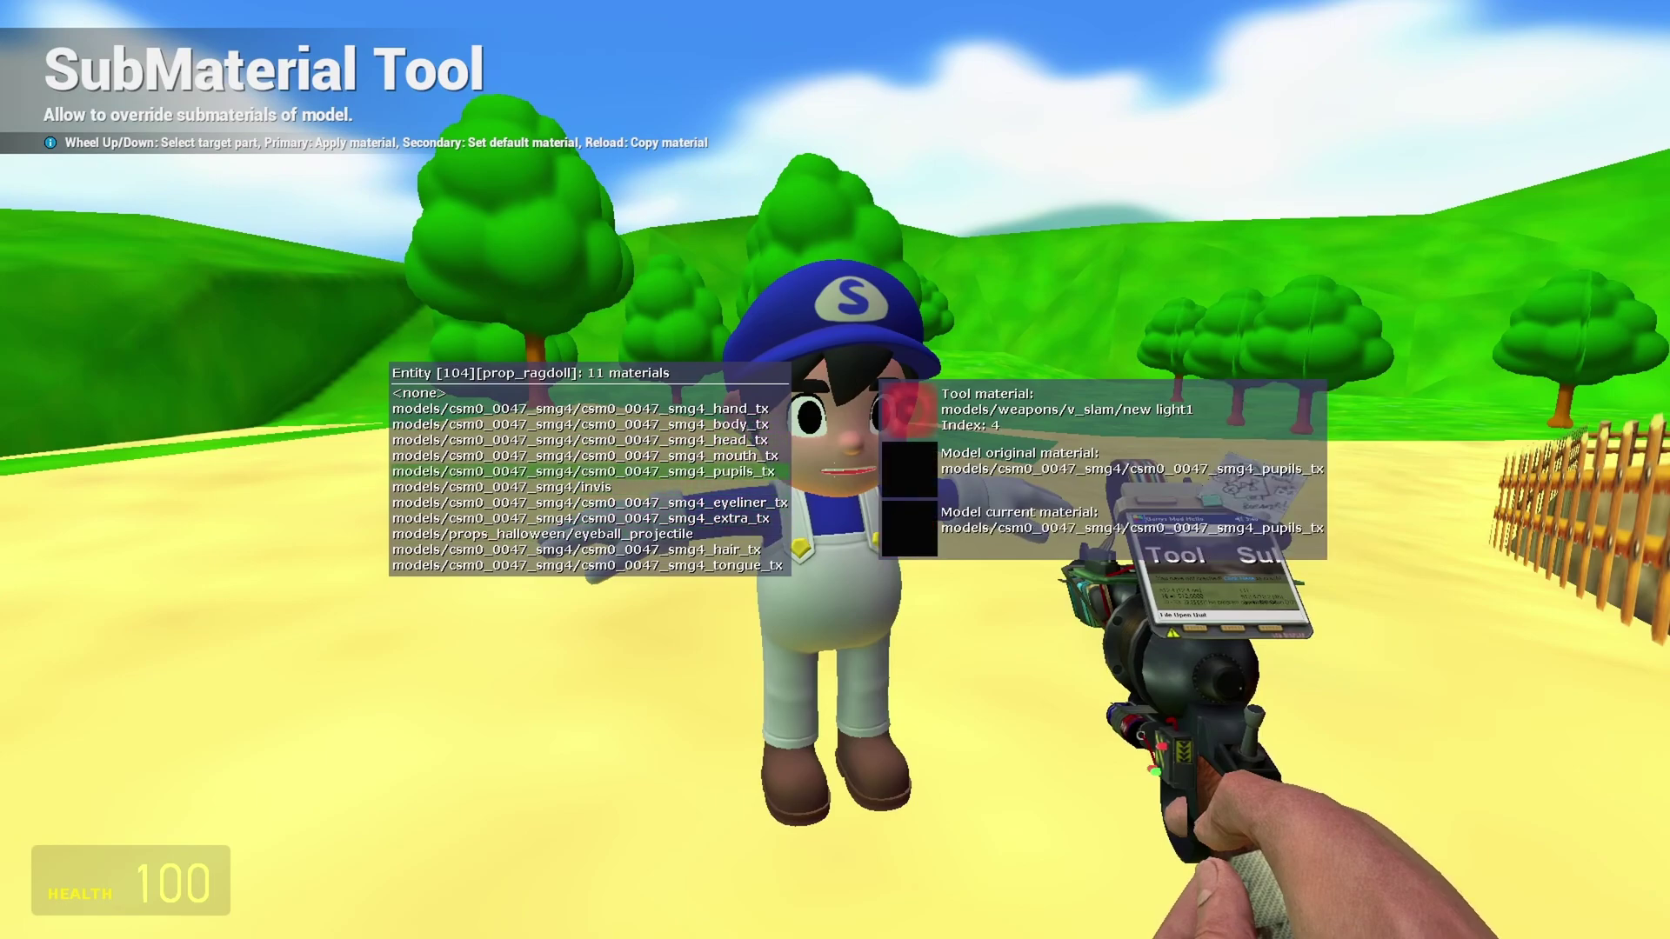
scroll(835, 470, "up", 3)
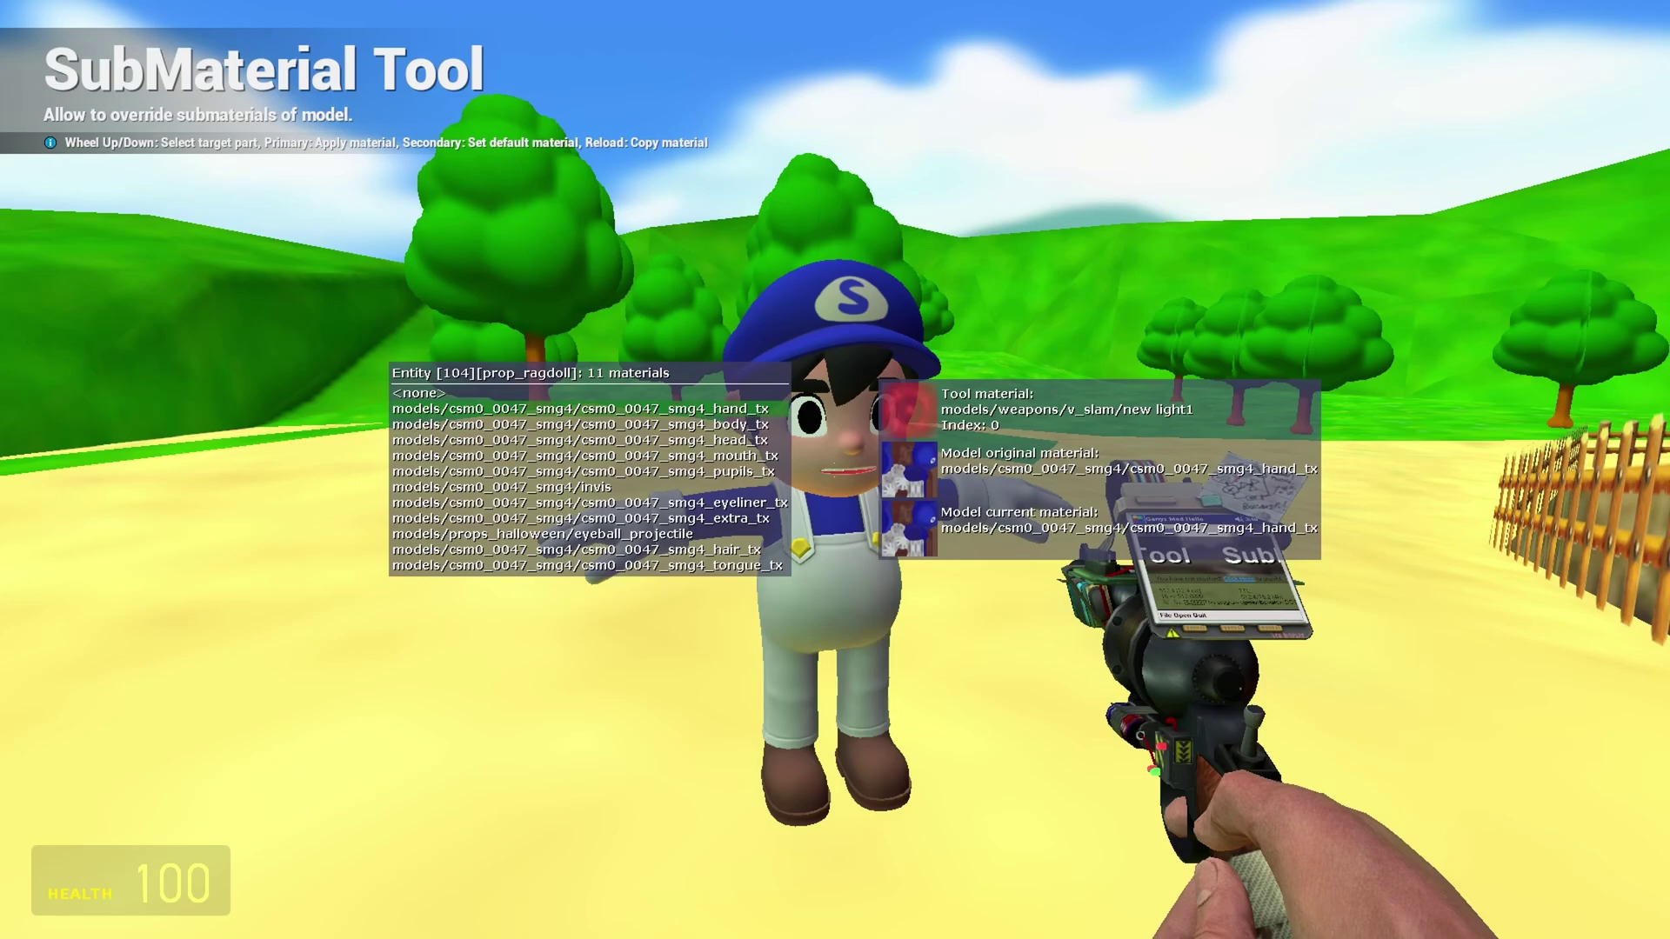
scroll(835, 470, "down", 4)
left_click(835, 469)
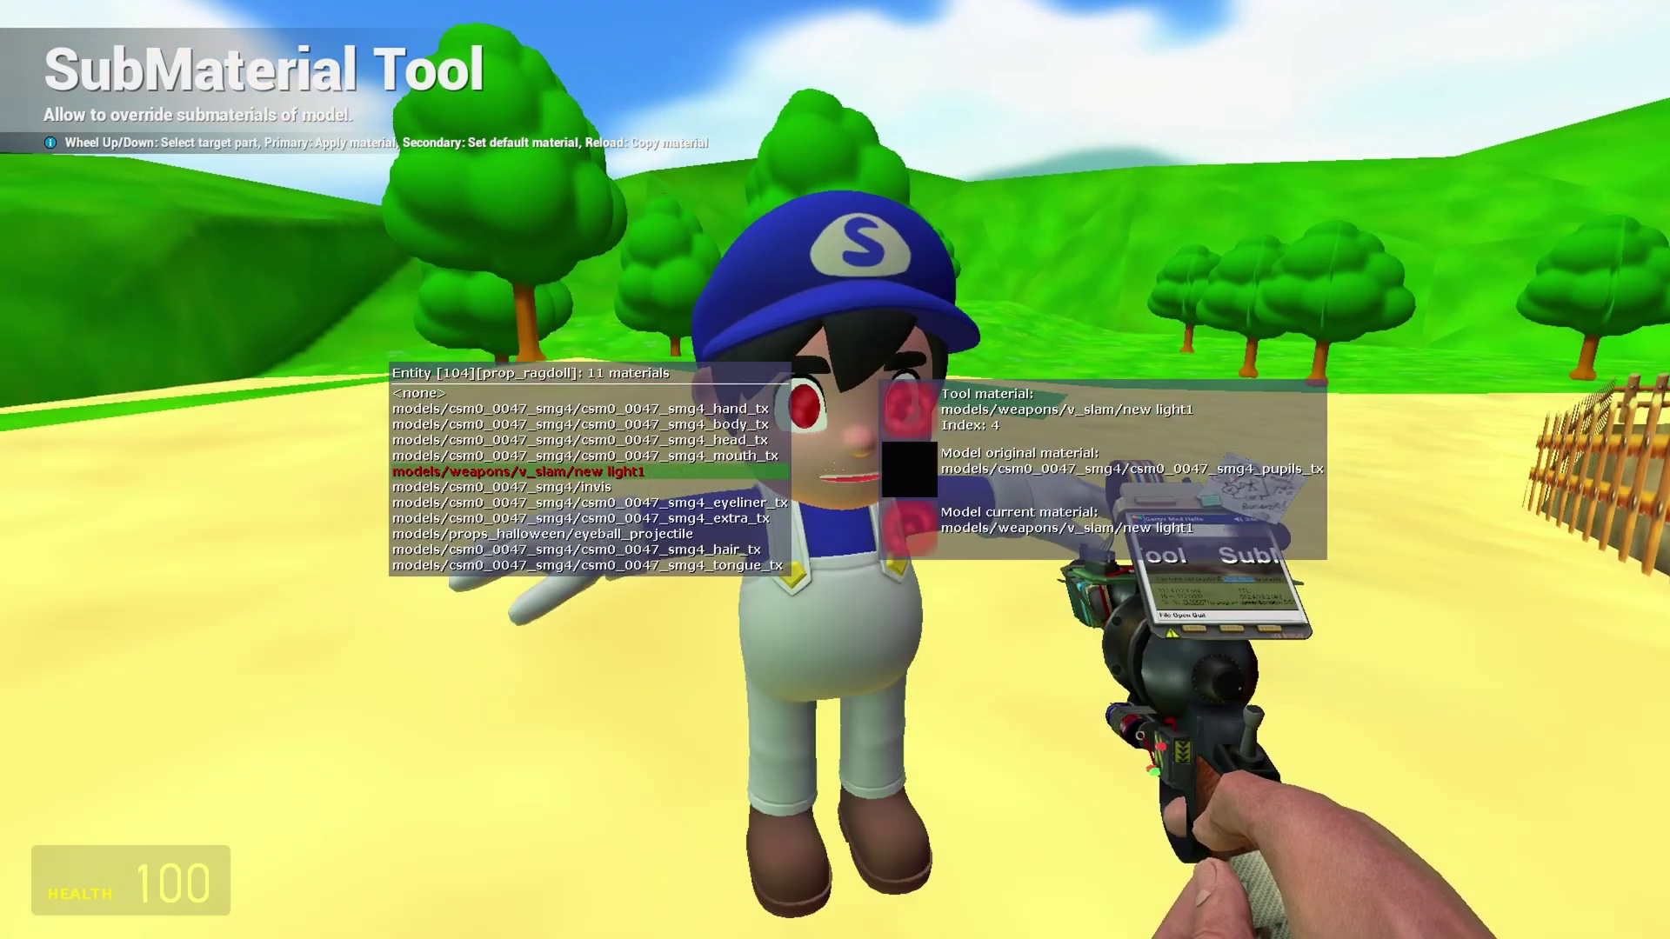
right_click(835, 470)
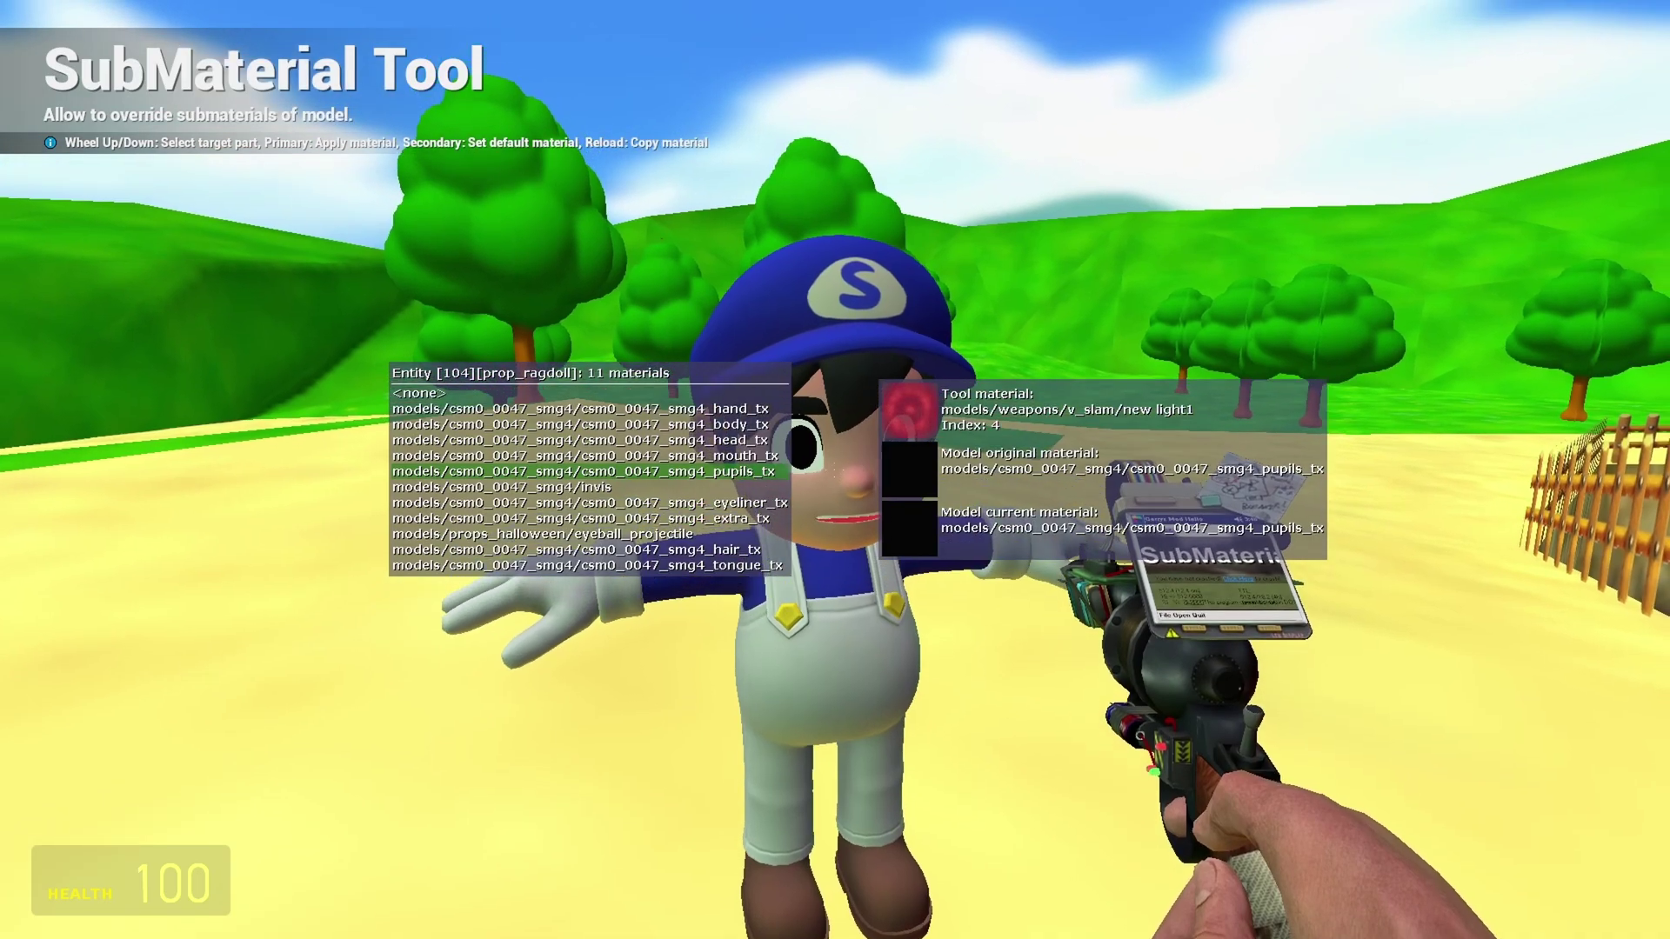
key("q")
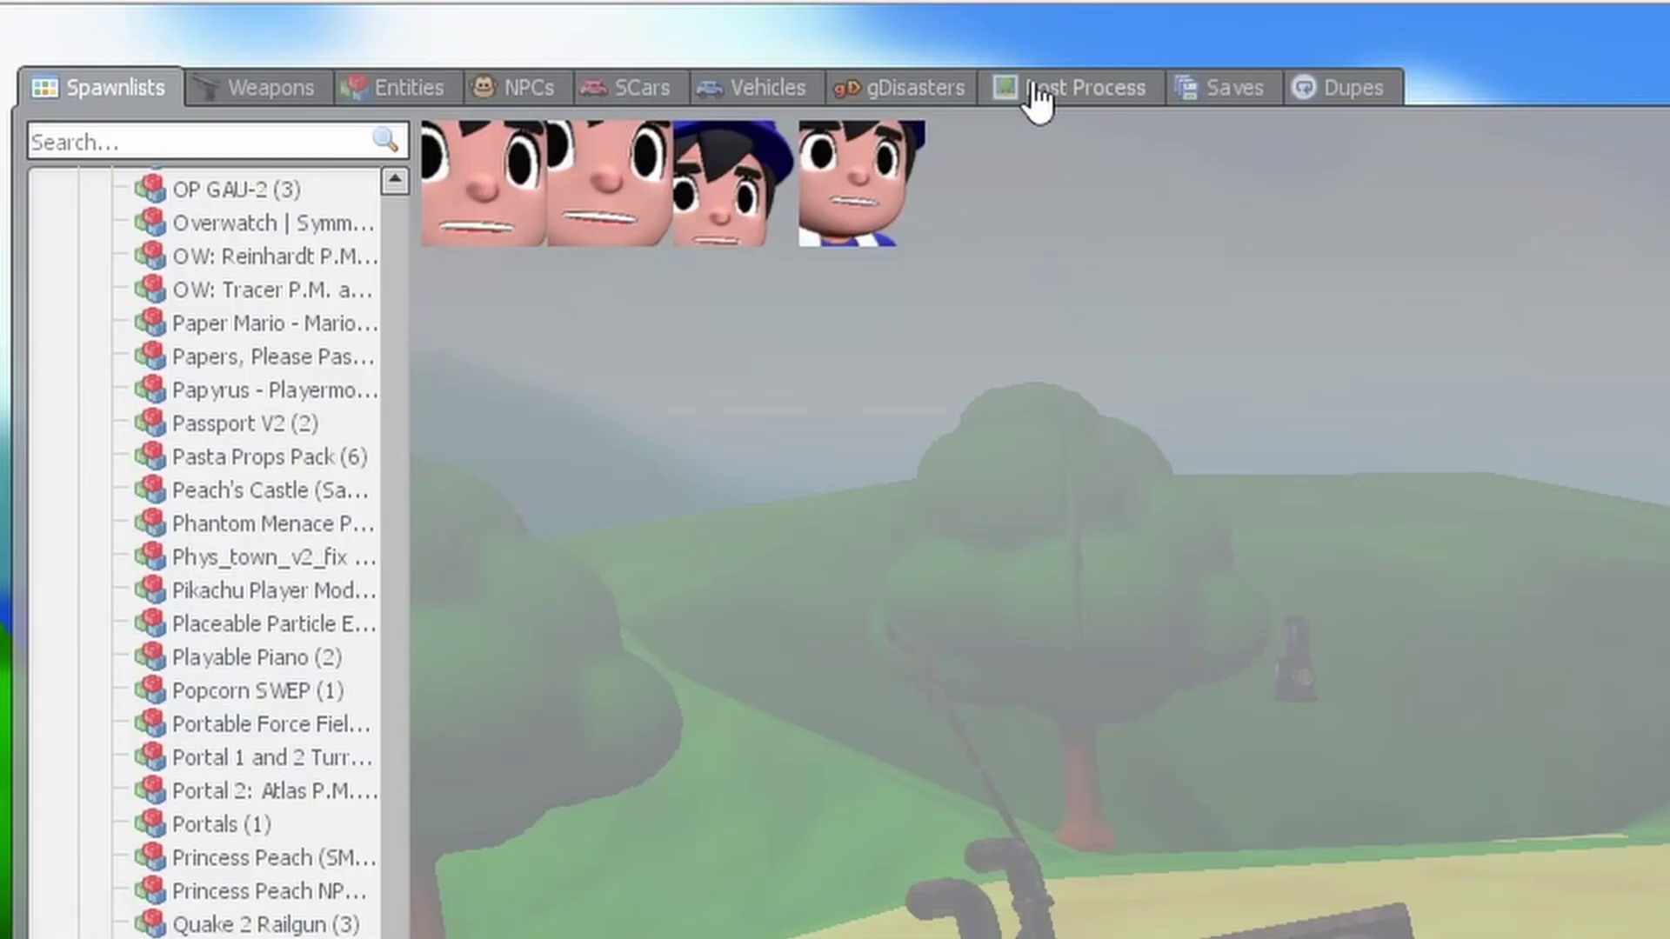
left_click(1110, 112)
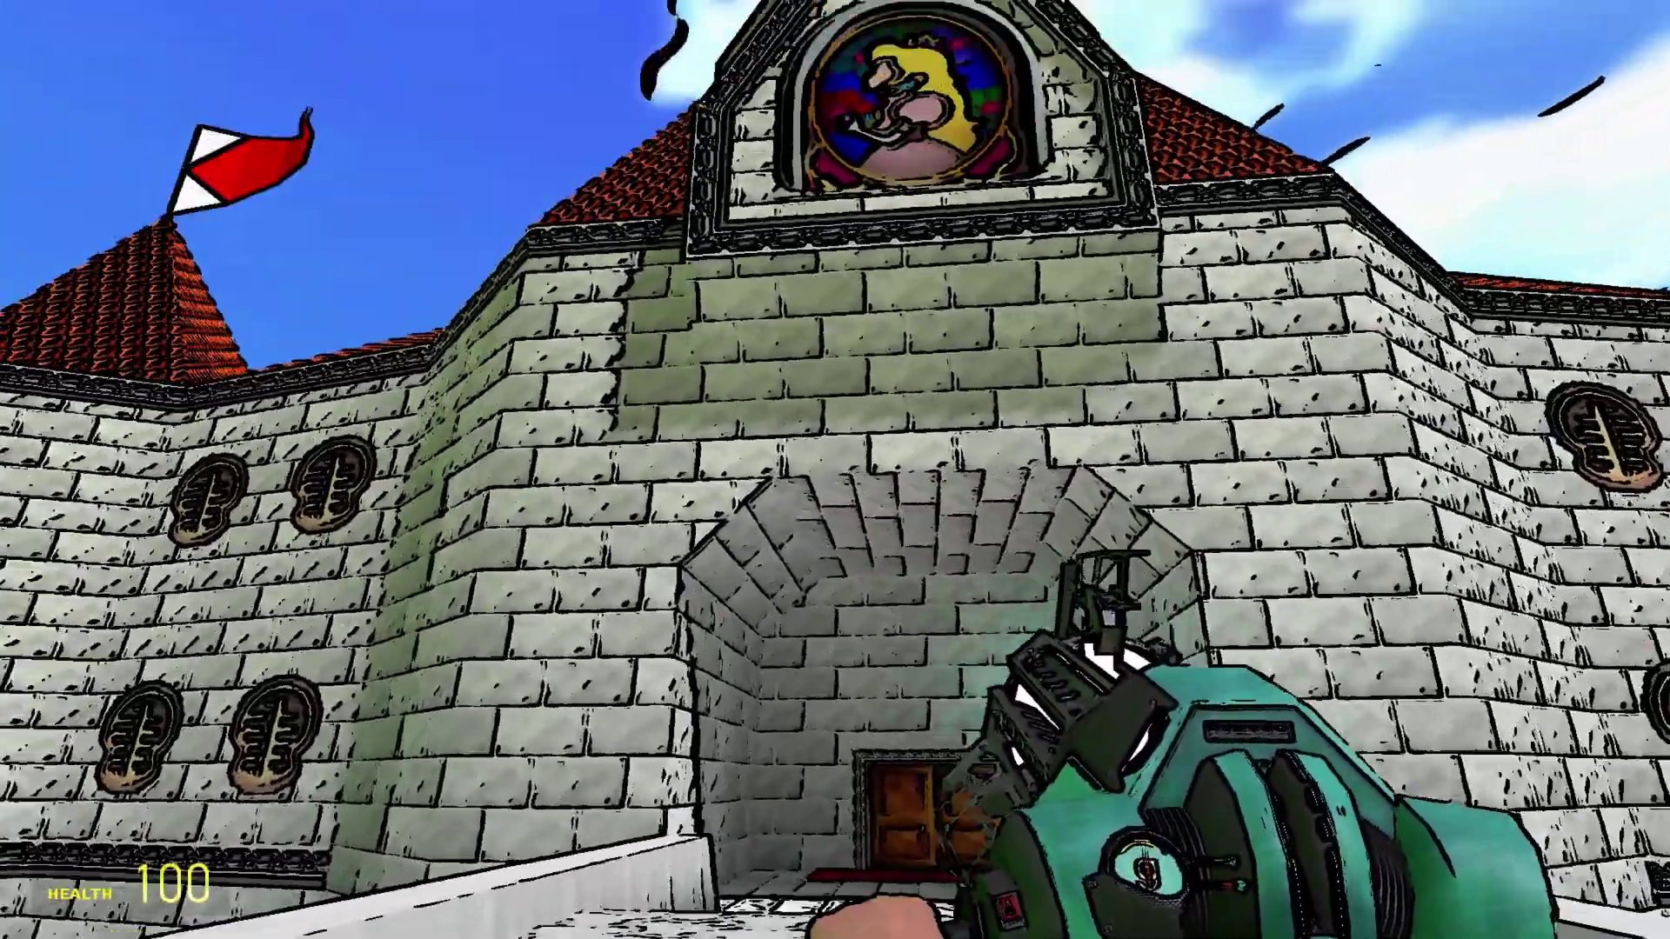
key("w")
key("s")
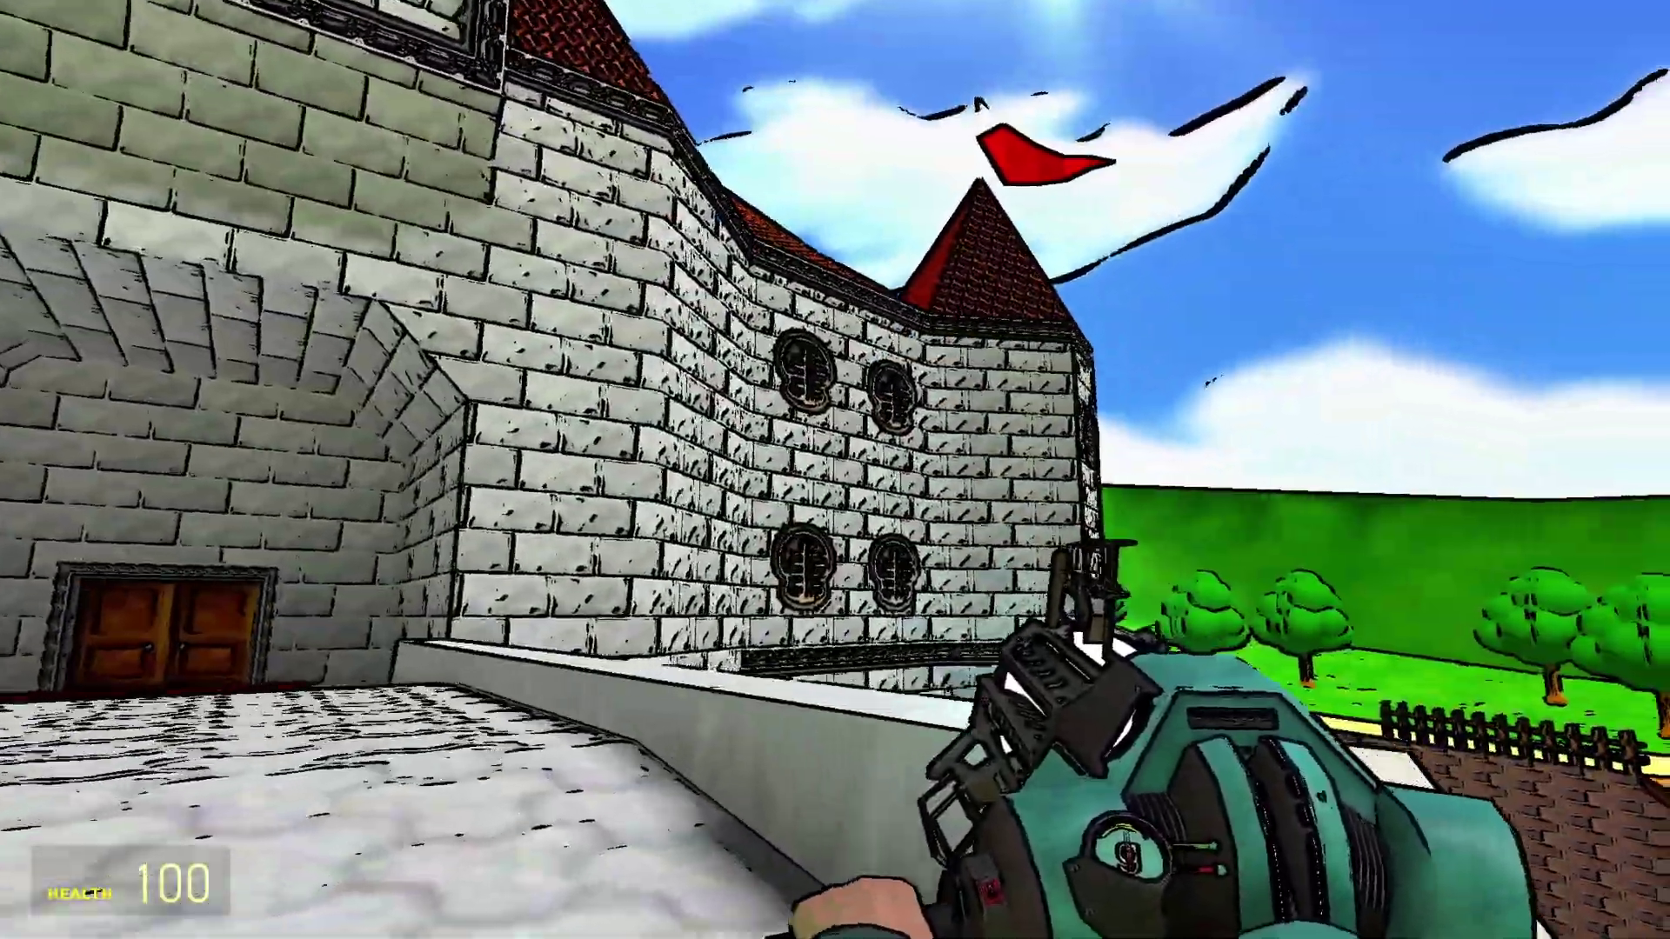